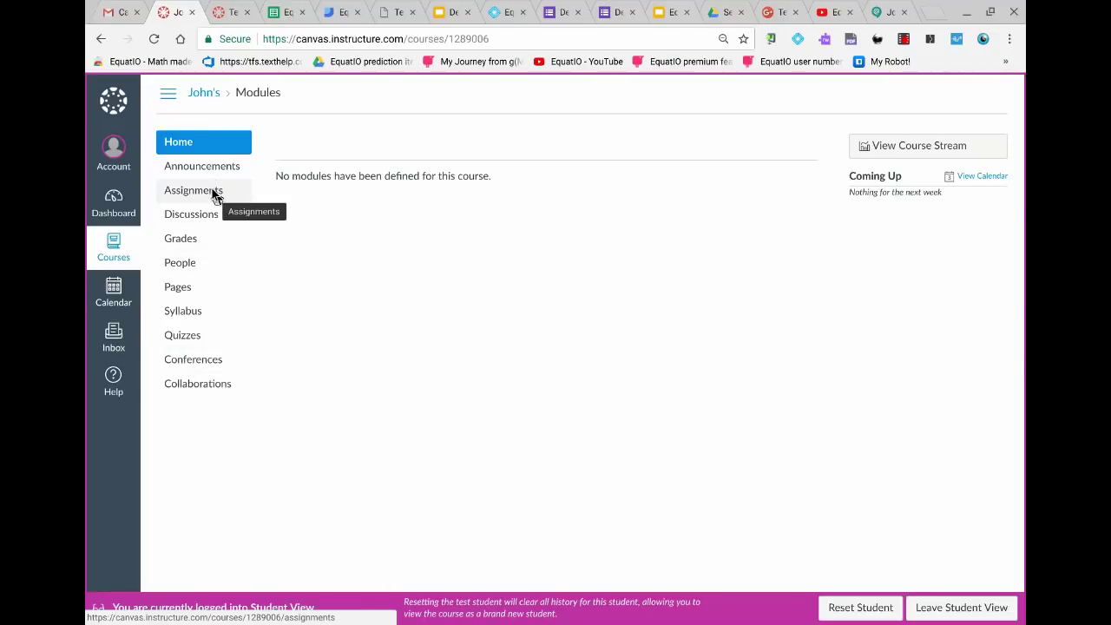
Open the Test EquatIO Quiz from the course's quizzes and start taking it.
click(194, 338)
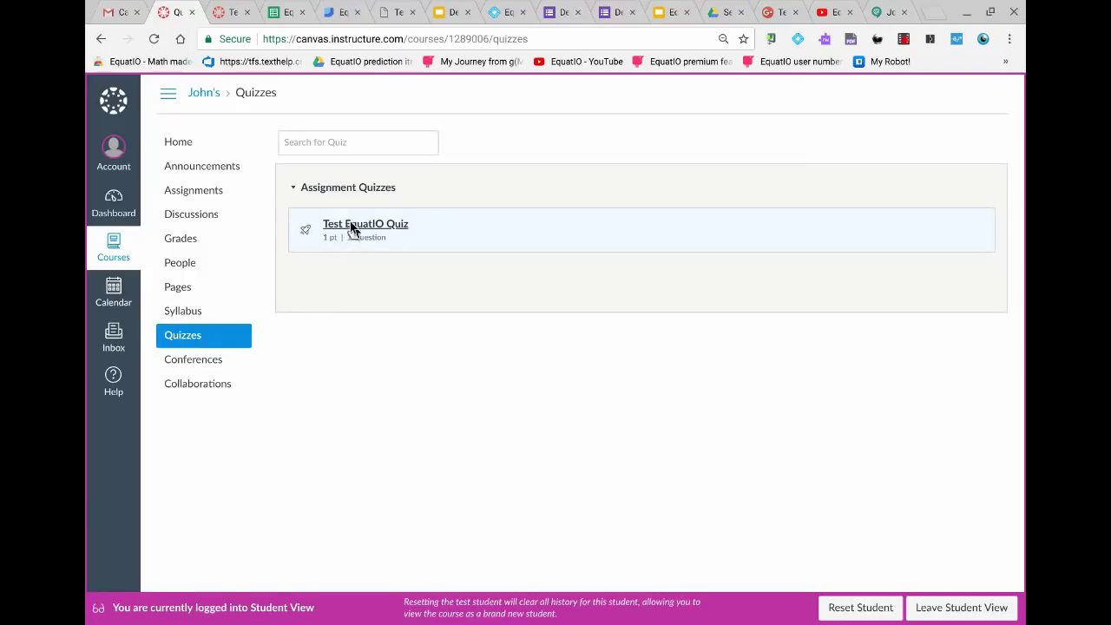
click(352, 225)
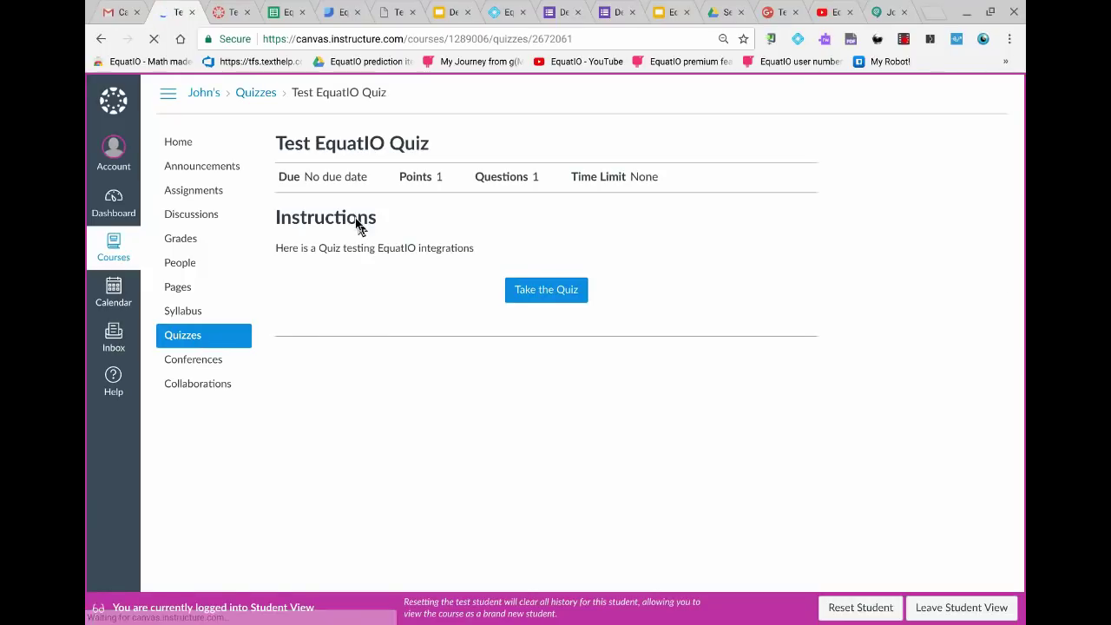
click(542, 292)
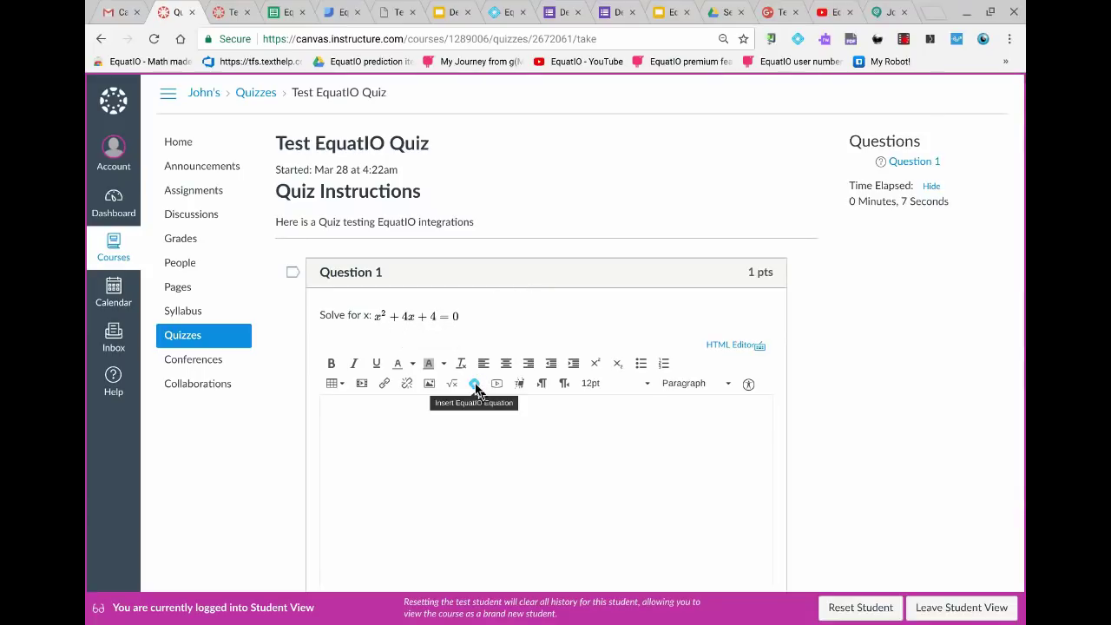
Write "Solve this problem by completing the square:" in the Question 1 answer and start a new line.
scroll(471, 387, down, 1)
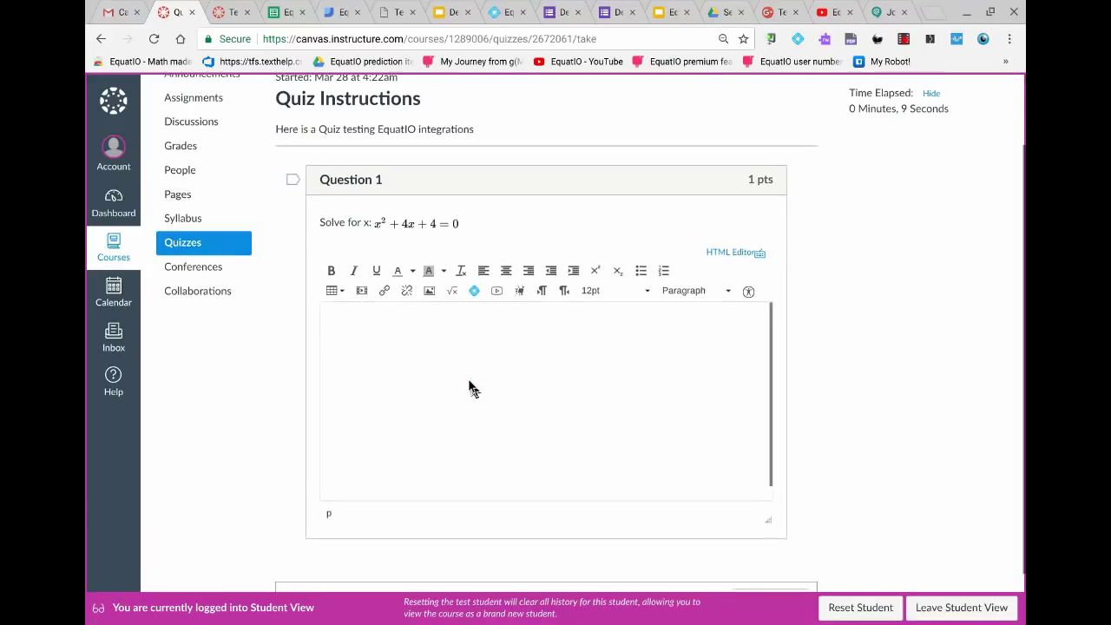
click(455, 315)
text(Sol)
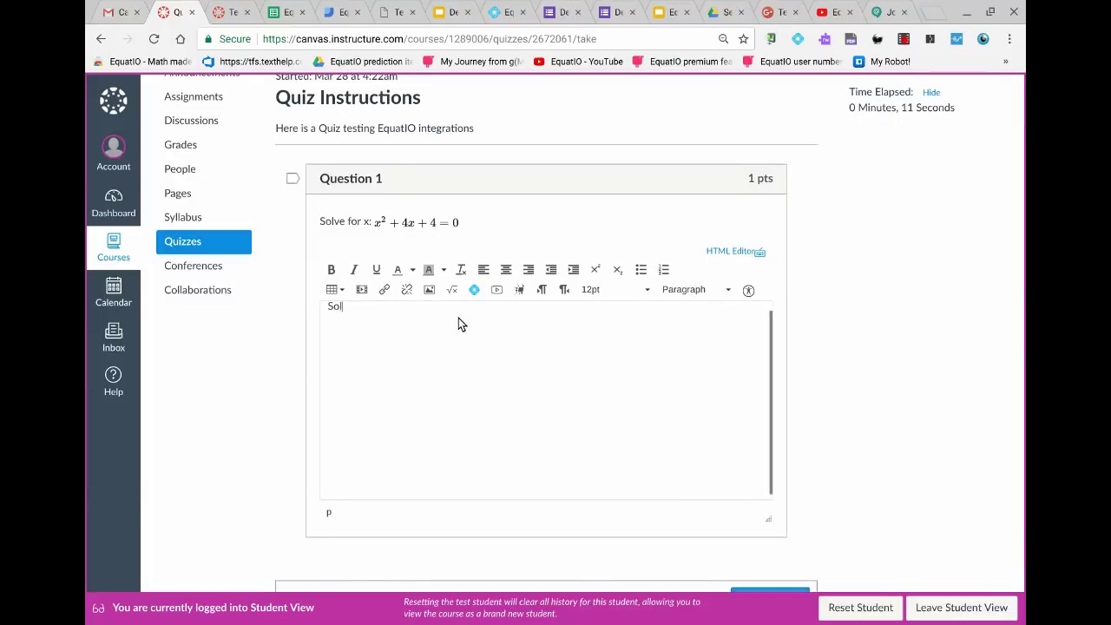
text(ve this probl)
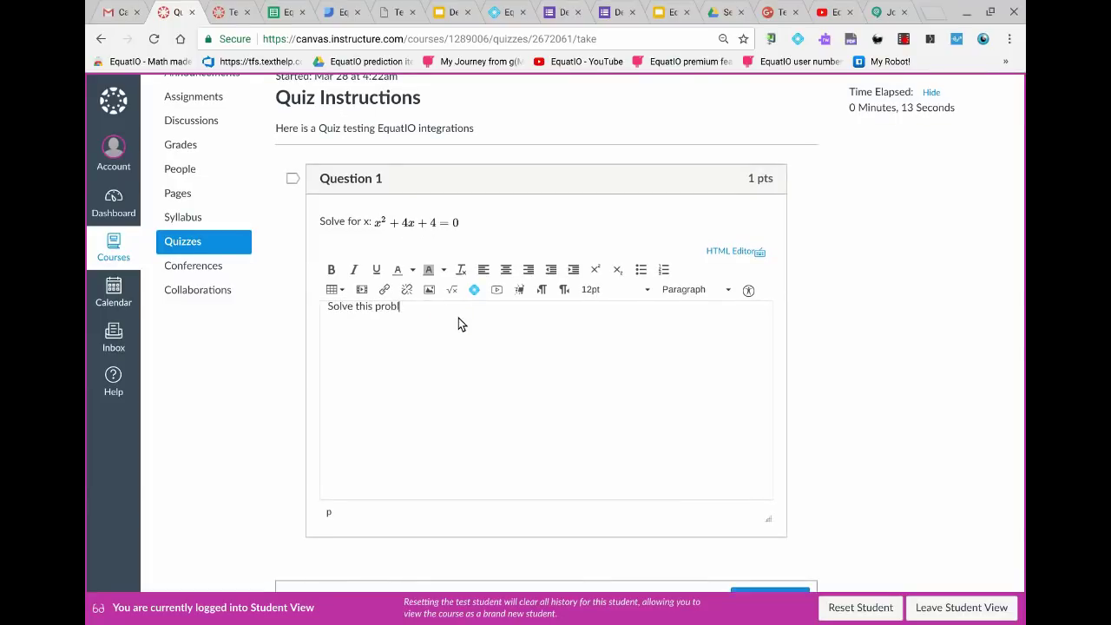
text(em by completing the square:)
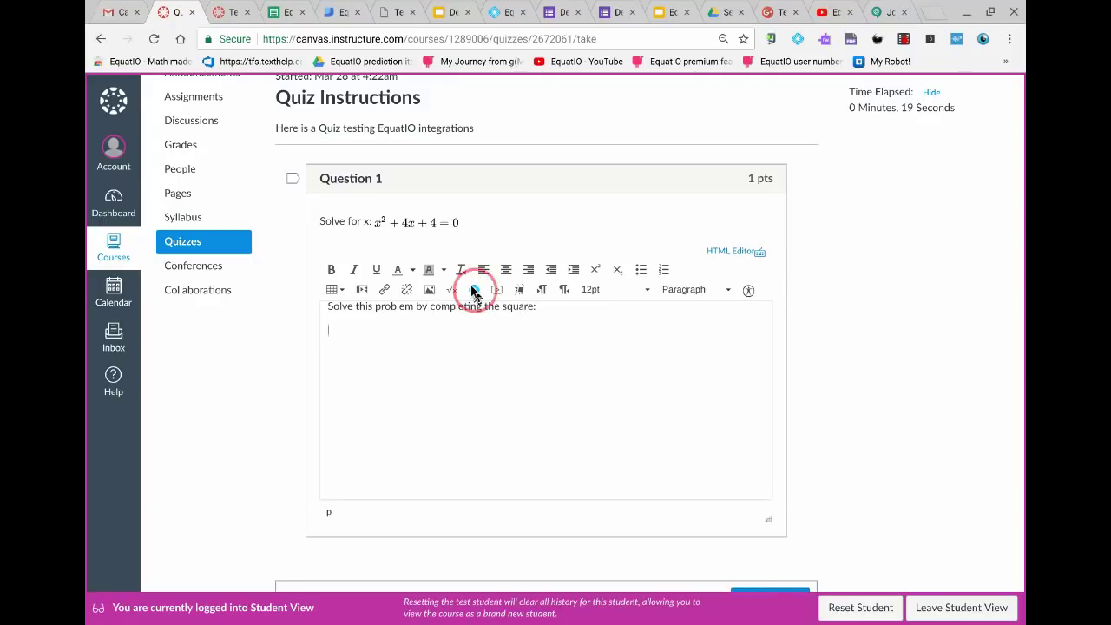
Insert the EquatIO equation x² + 4x + 4 = 0 below the answer's text, using predictions for the square and equals sign.
click(474, 289)
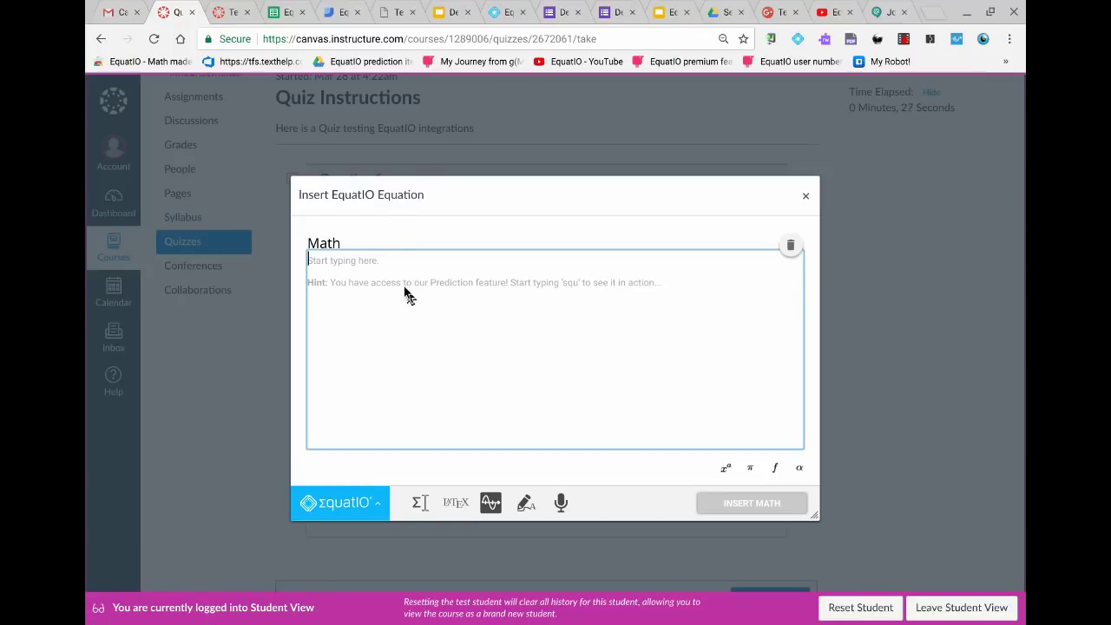
text(x squ)
key(Return)
text(+)
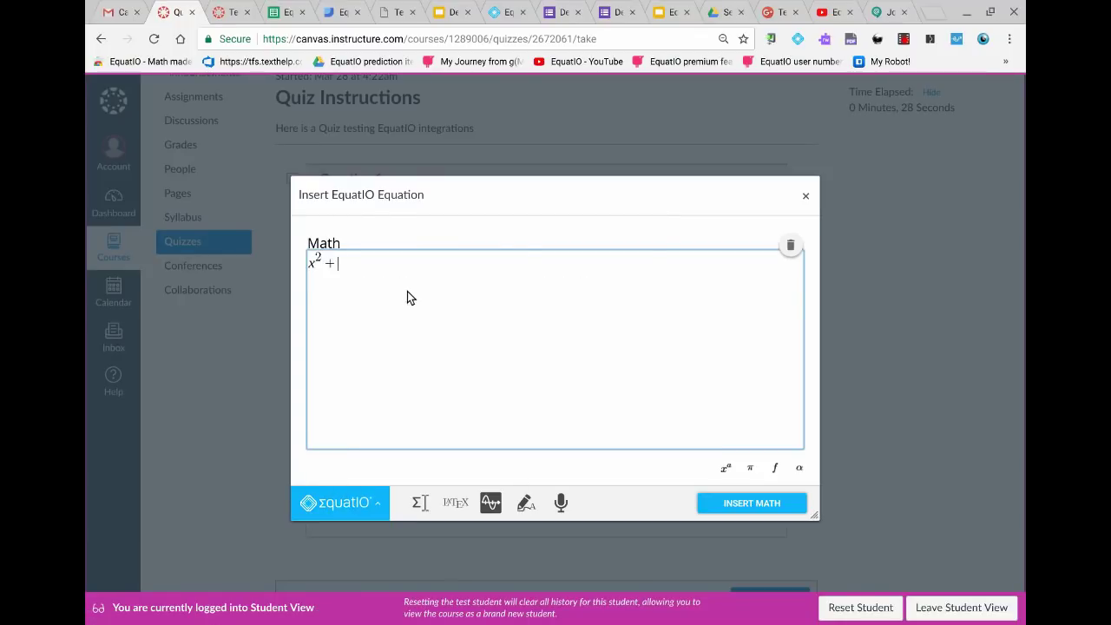
text(4x plus4 eq)
key(Return)
text(0)
click(729, 508)
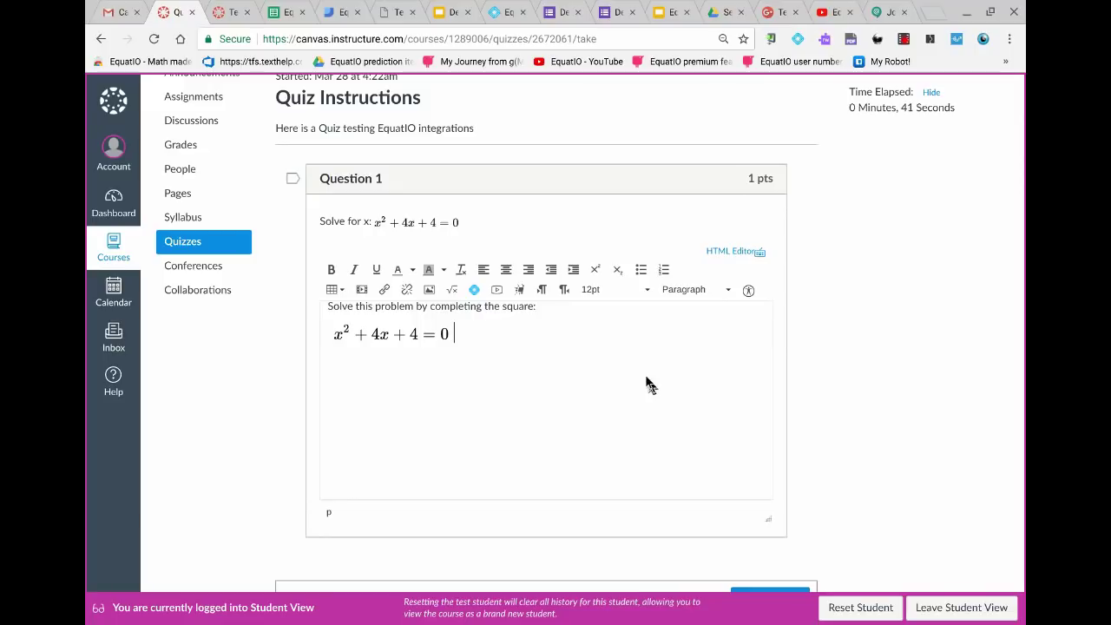
Show the Read&Write for Google Chrome toolbar and turn on its speech tool for reading the answer aloud.
click(824, 40)
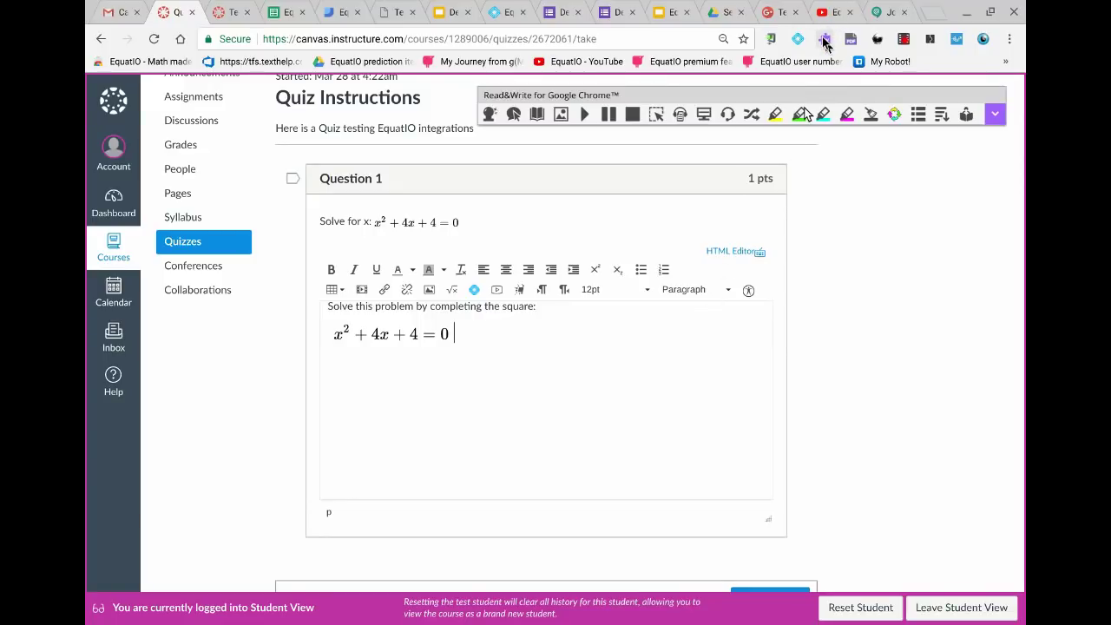
click(516, 117)
Reopen the inserted equation in EquatIO, clear its contents, and handwrite (x+2)² = 0 with Handwriting Recognition.
click(425, 334)
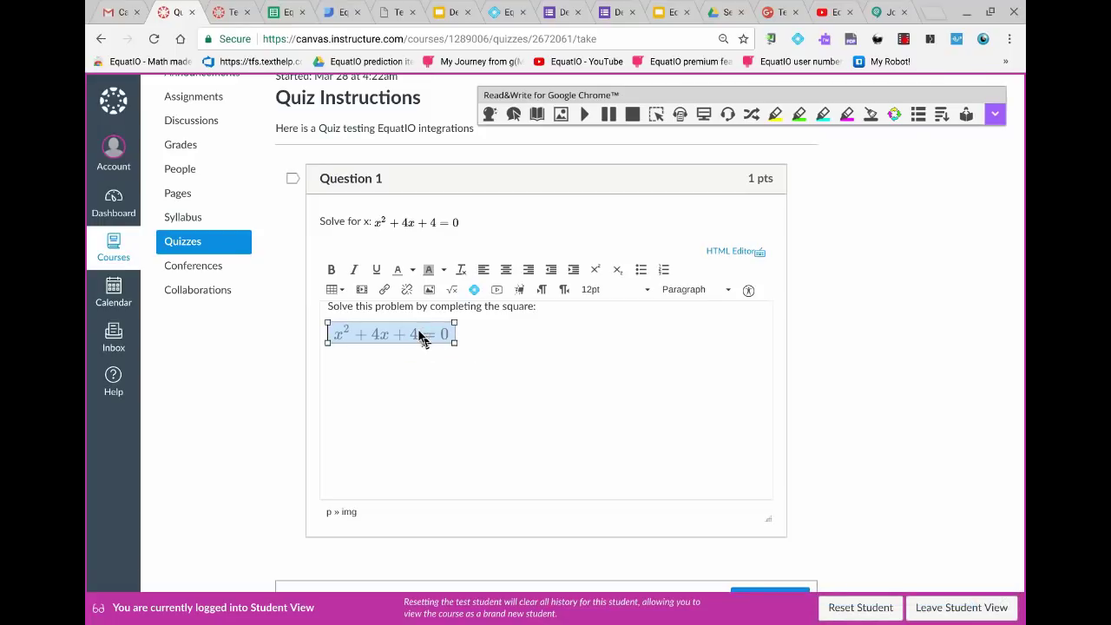
click(473, 290)
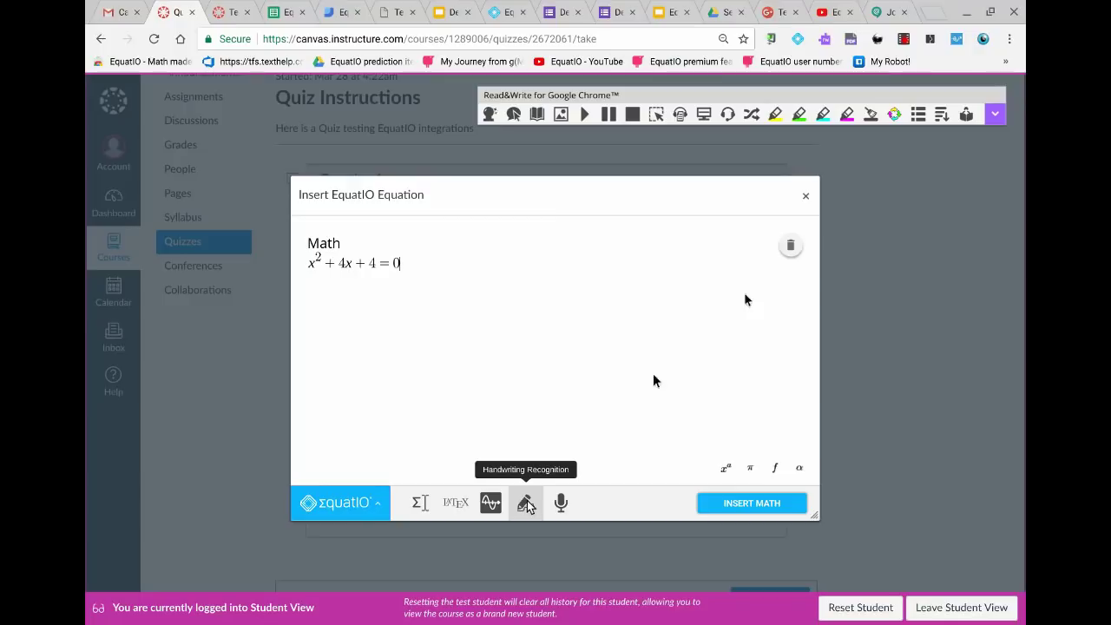
click(791, 246)
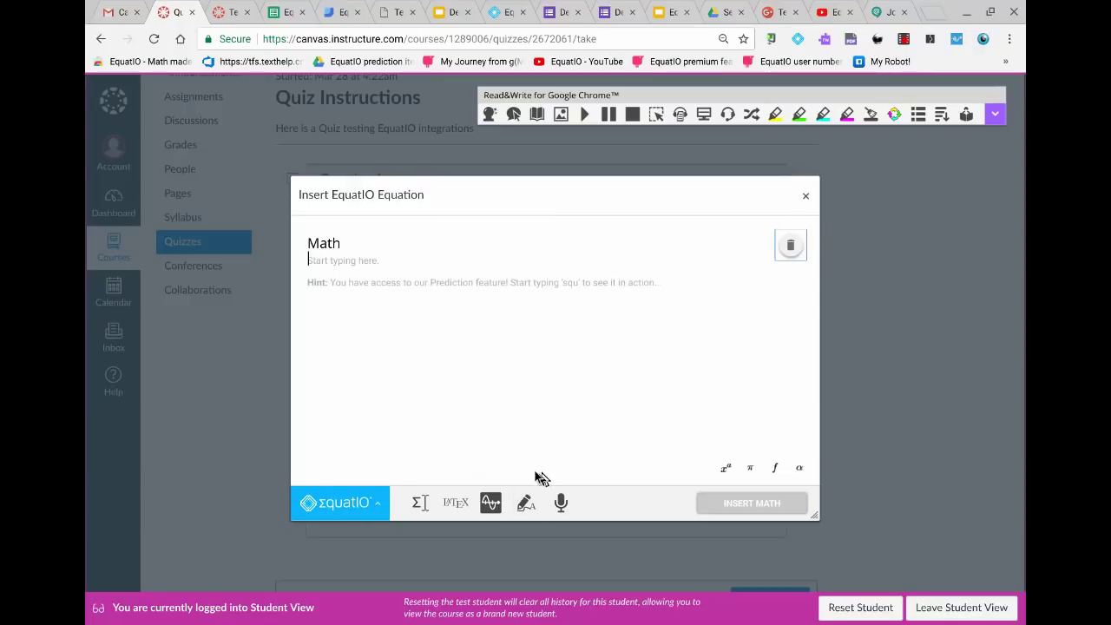
click(526, 502)
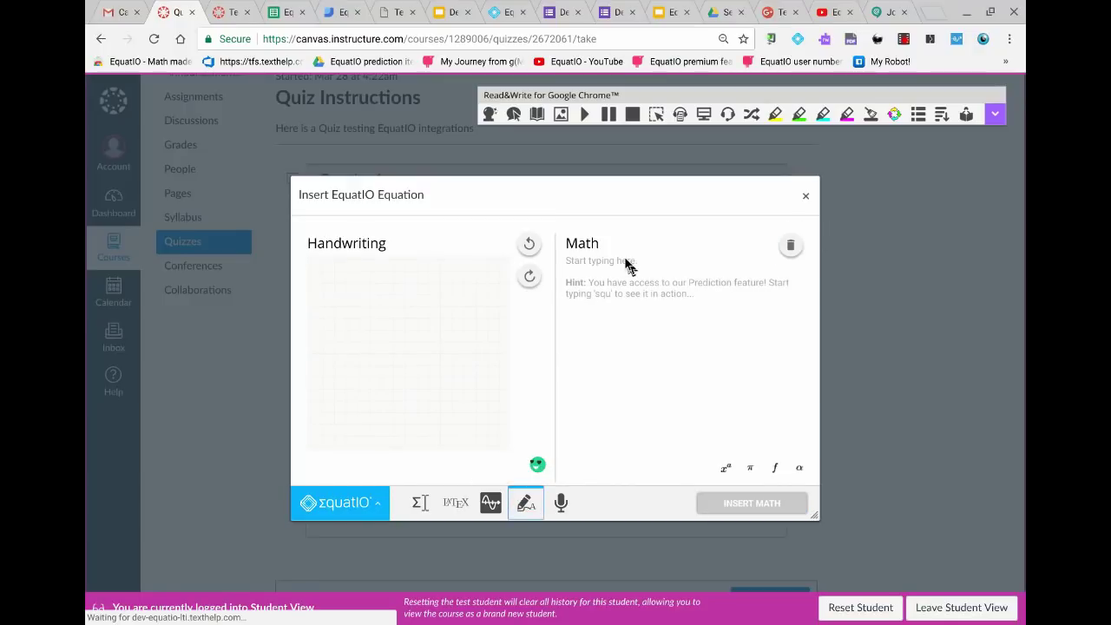
mouse_move(334, 270)
mouse_down()
mouse_move(328, 305)
mouse_move(354, 304)
mouse_up()
mouse_move(354, 284)
mouse_down()
mouse_move(339, 306)
mouse_move(369, 294)
mouse_move(361, 305)
mouse_move(393, 305)
mouse_move(413, 279)
mouse_move(434, 289)
mouse_up()
drag(422, 298, 444, 281)
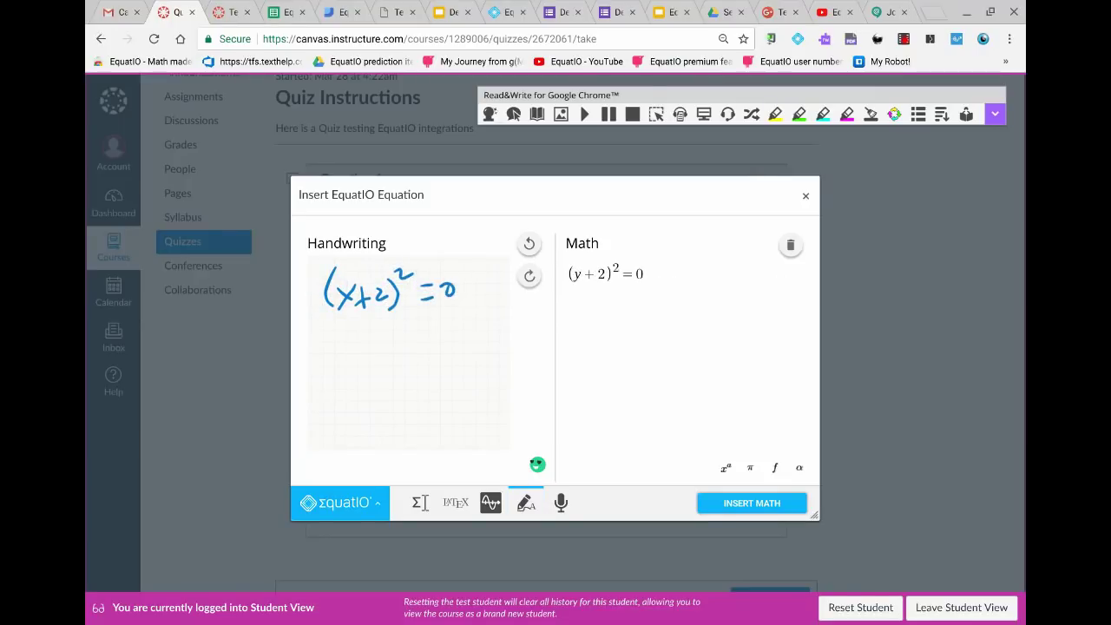
Handwrite x + 2 = 0 and x = -2 on separate lines below the first, and insert the math into the answer.
mouse_move(354, 340)
mouse_down()
mouse_move(372, 356)
mouse_move(354, 359)
mouse_move(398, 344)
mouse_up()
mouse_move(393, 336)
mouse_down()
mouse_move(391, 355)
mouse_move(454, 334)
mouse_up()
drag(442, 345, 467, 330)
mouse_move(384, 373)
mouse_down()
mouse_move(398, 390)
mouse_move(384, 391)
mouse_move(427, 376)
mouse_up()
drag(413, 385, 446, 378)
drag(460, 373, 476, 388)
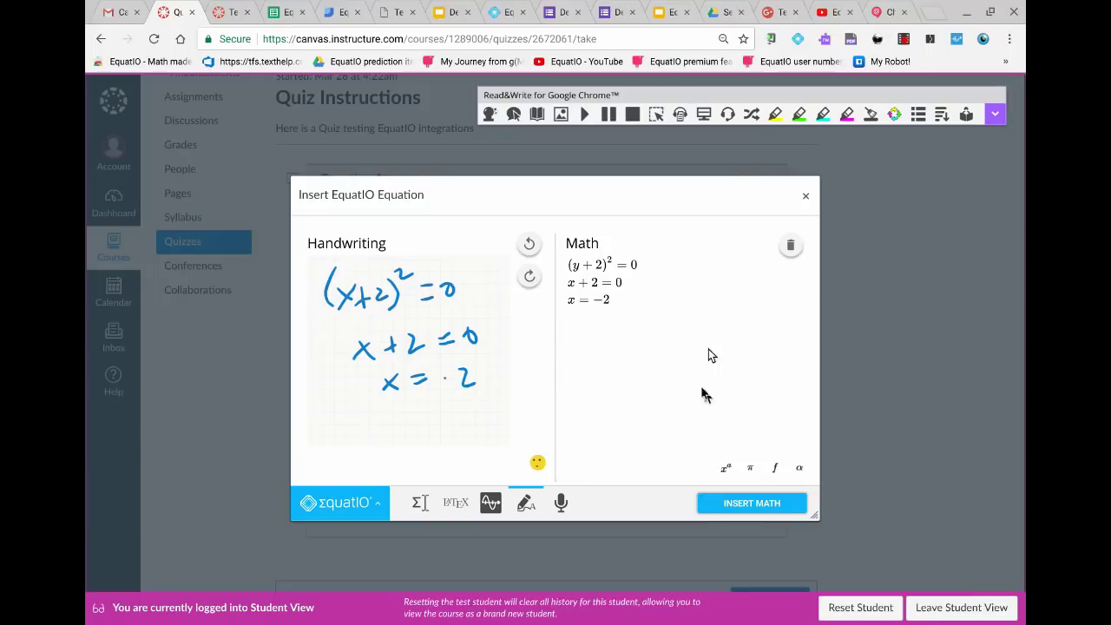
click(717, 502)
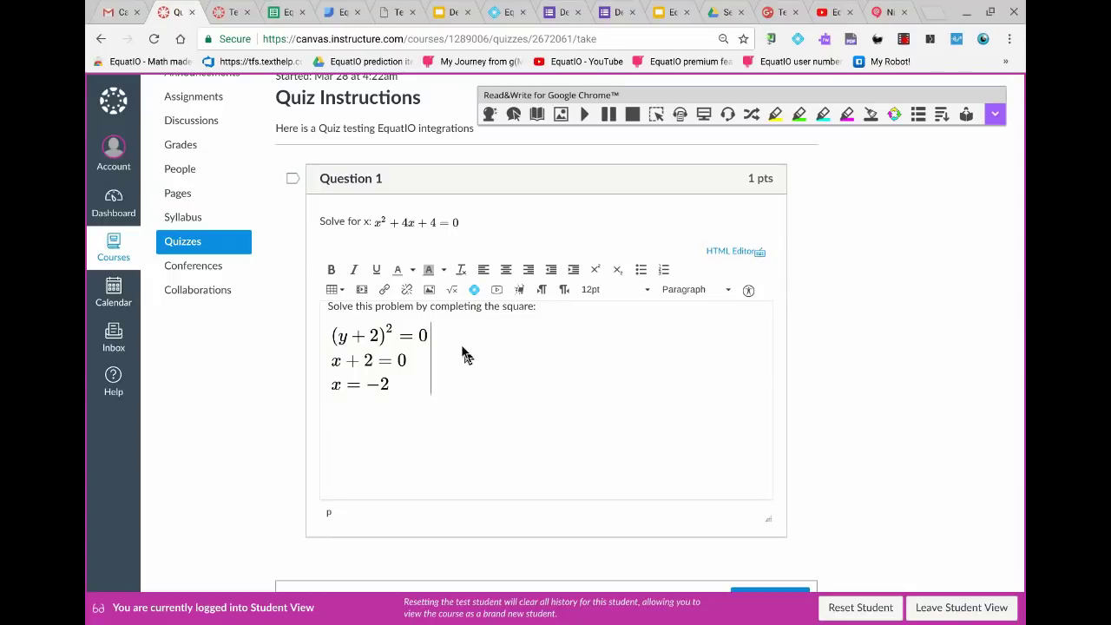
Start another EquatIO equation on a new line and set the language in its math options to Español.
key(Return)
click(474, 289)
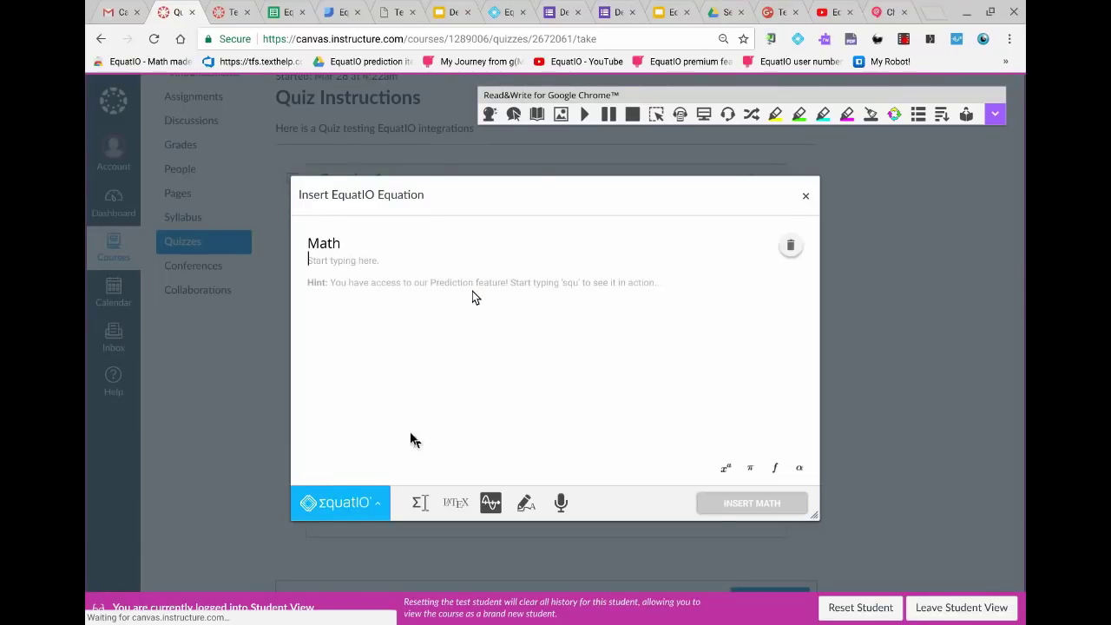
click(358, 500)
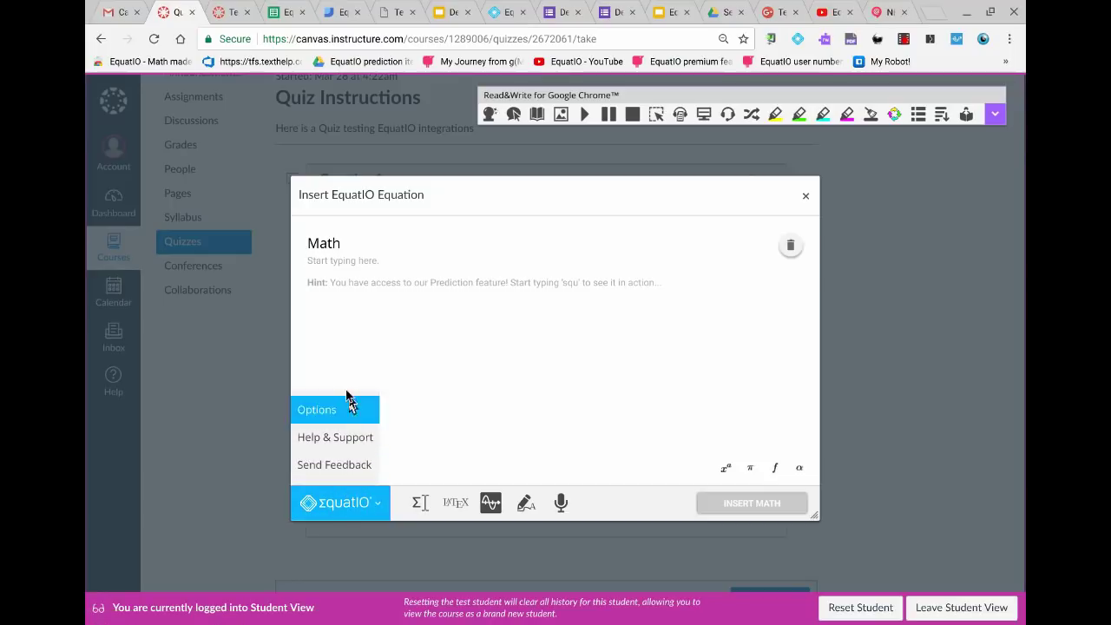
click(344, 404)
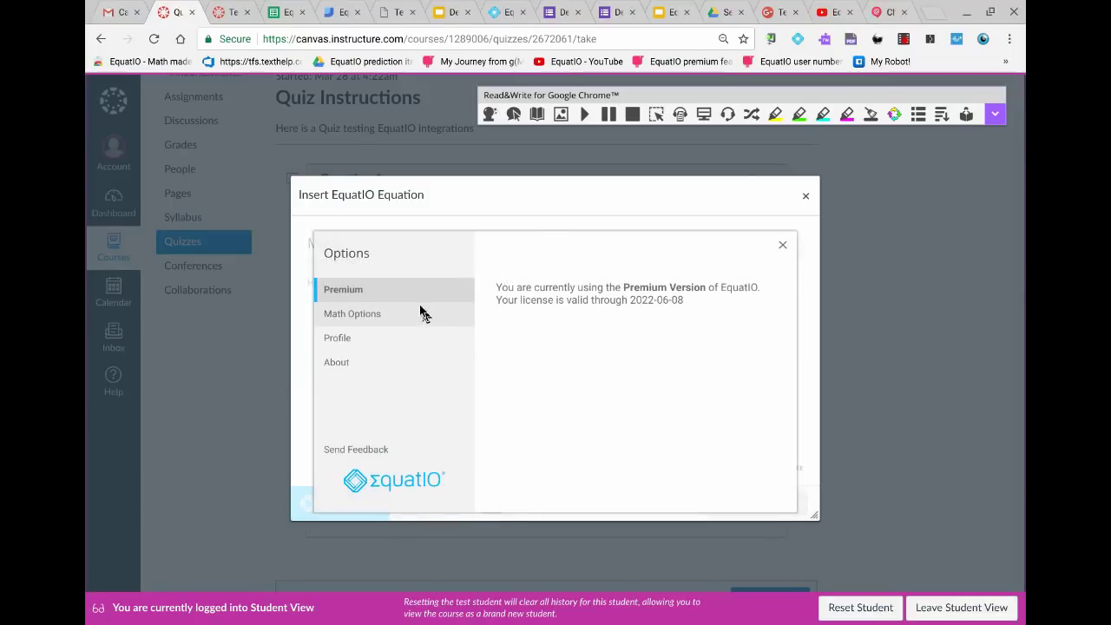
click(422, 313)
click(695, 312)
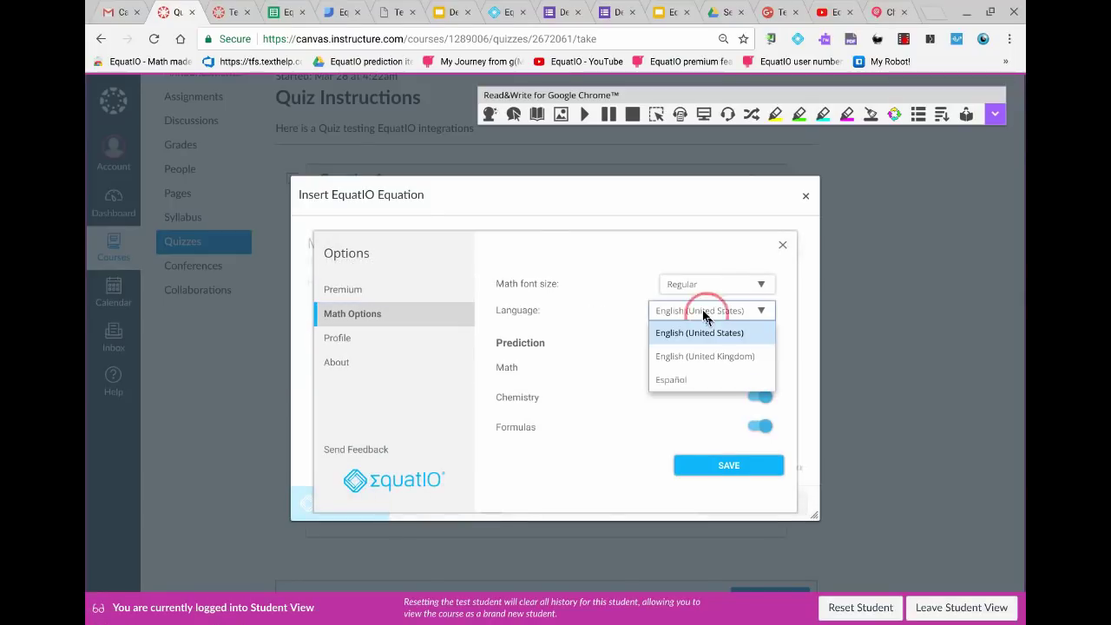
click(678, 379)
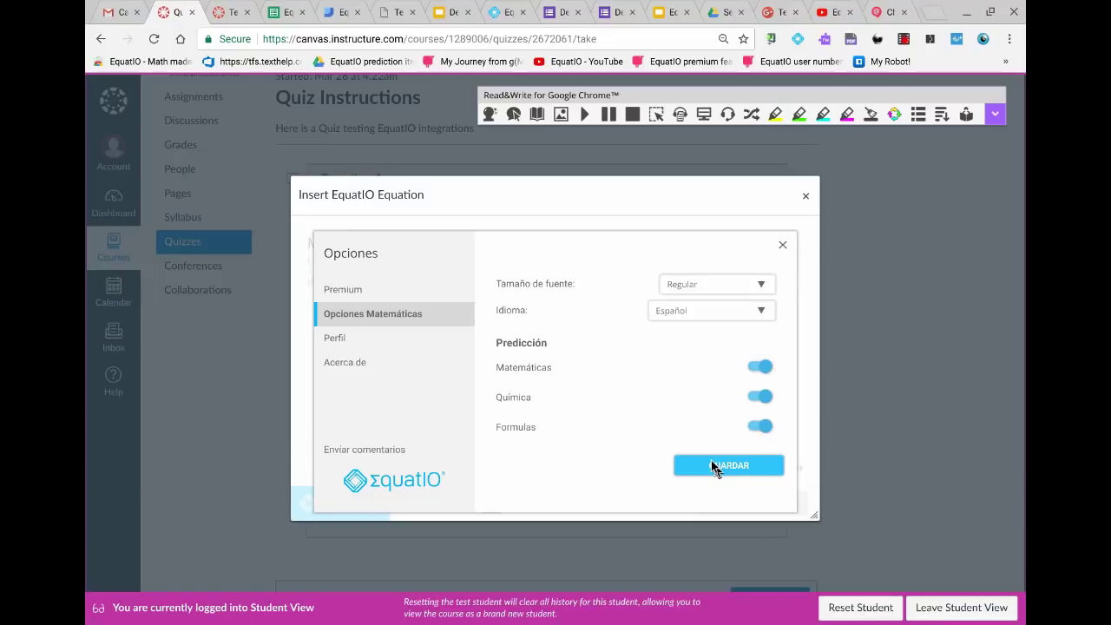
click(713, 467)
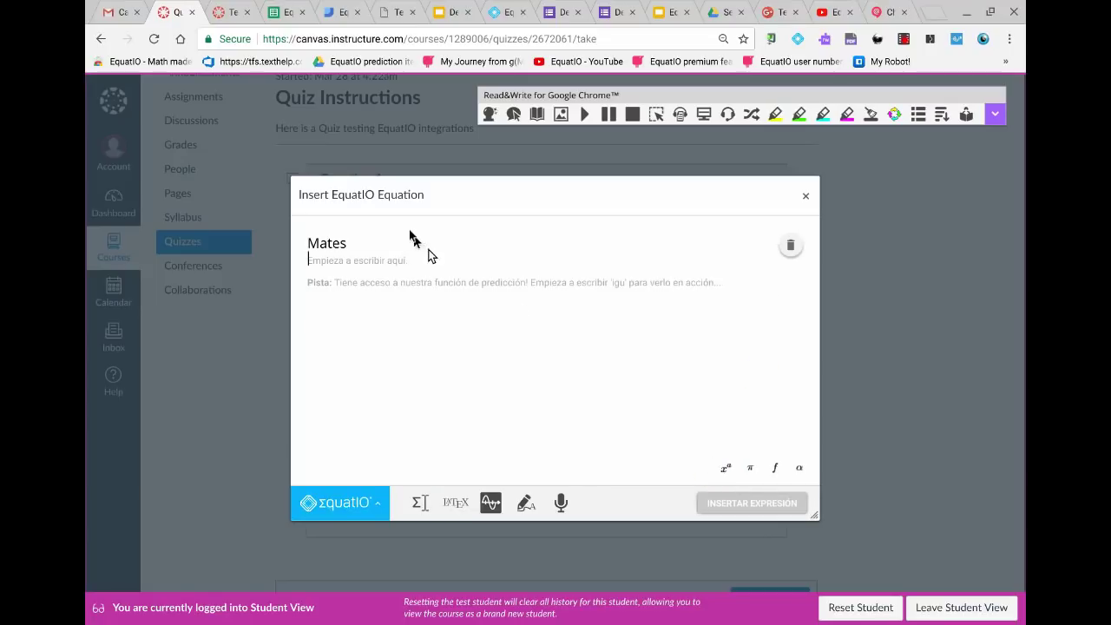
Try entering x² + 4x + 4 = 0 with the Spanish predictions "mas" and "igual", and clear the equation.
click(383, 286)
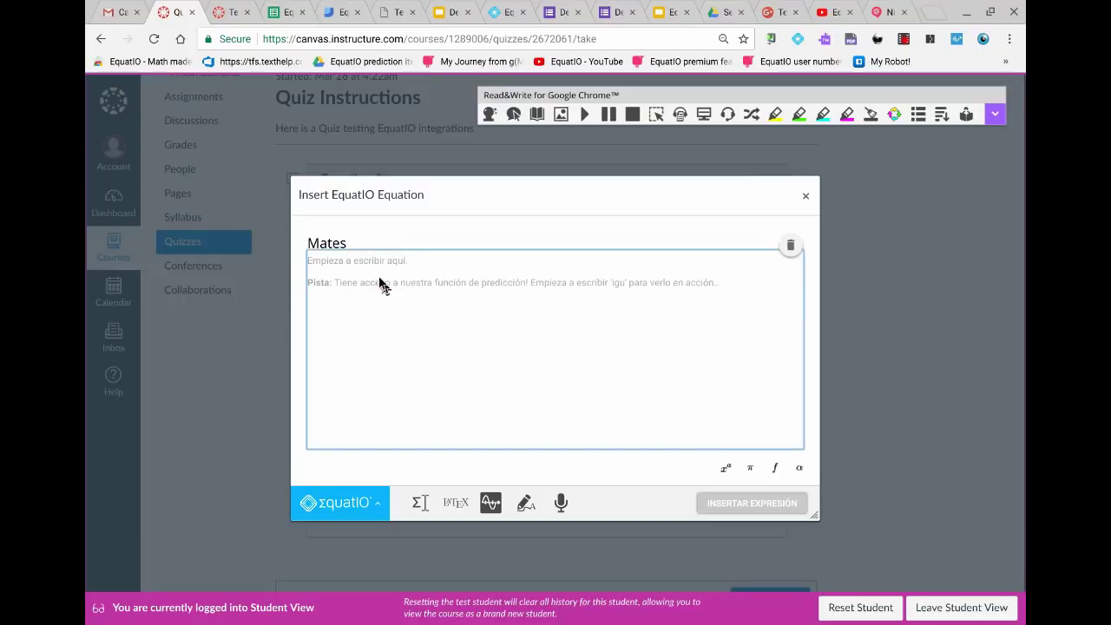
text(x^2)
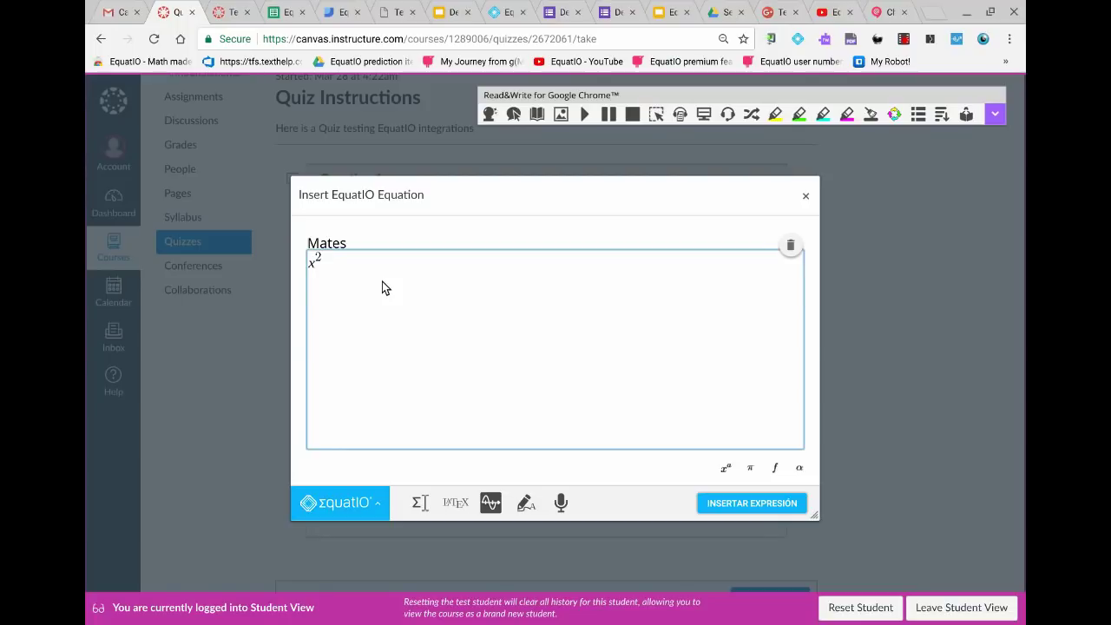
text(+ )
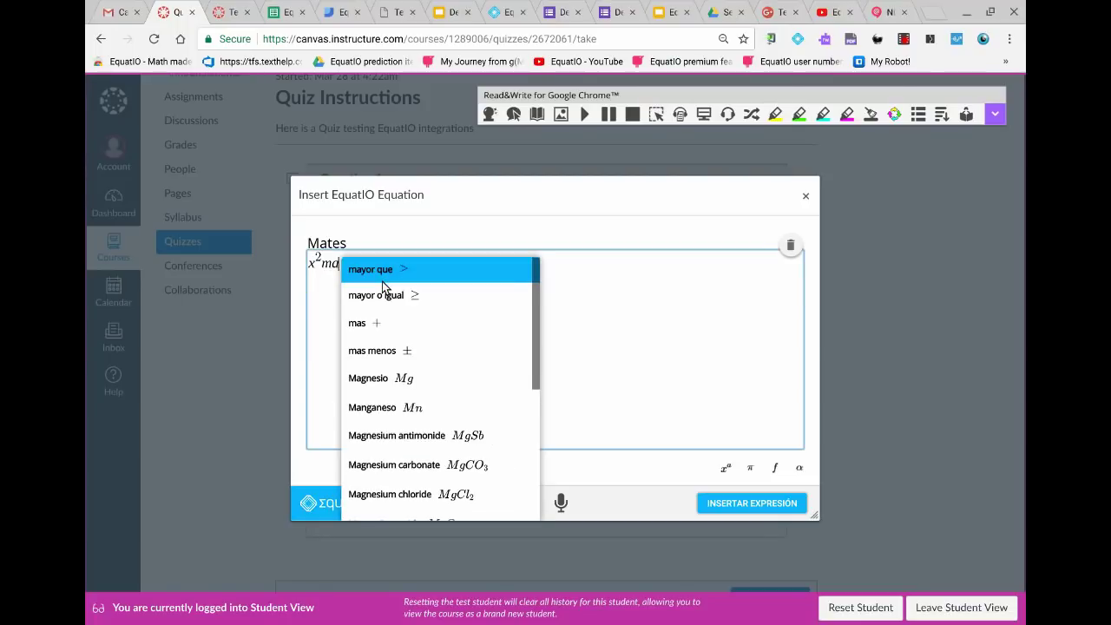
text(4)
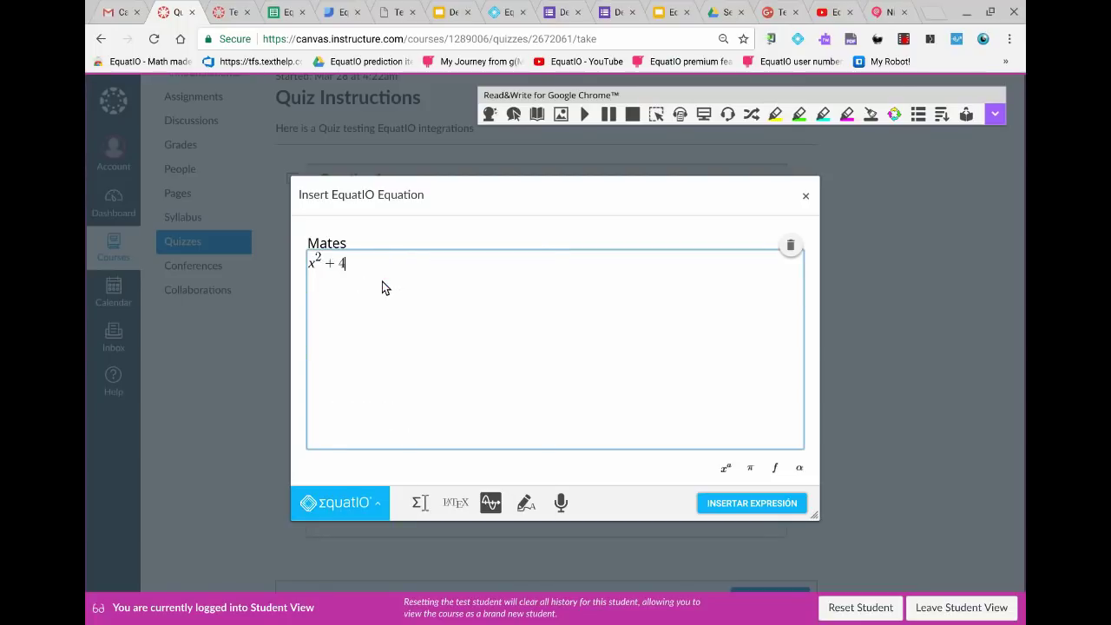
text(xma)
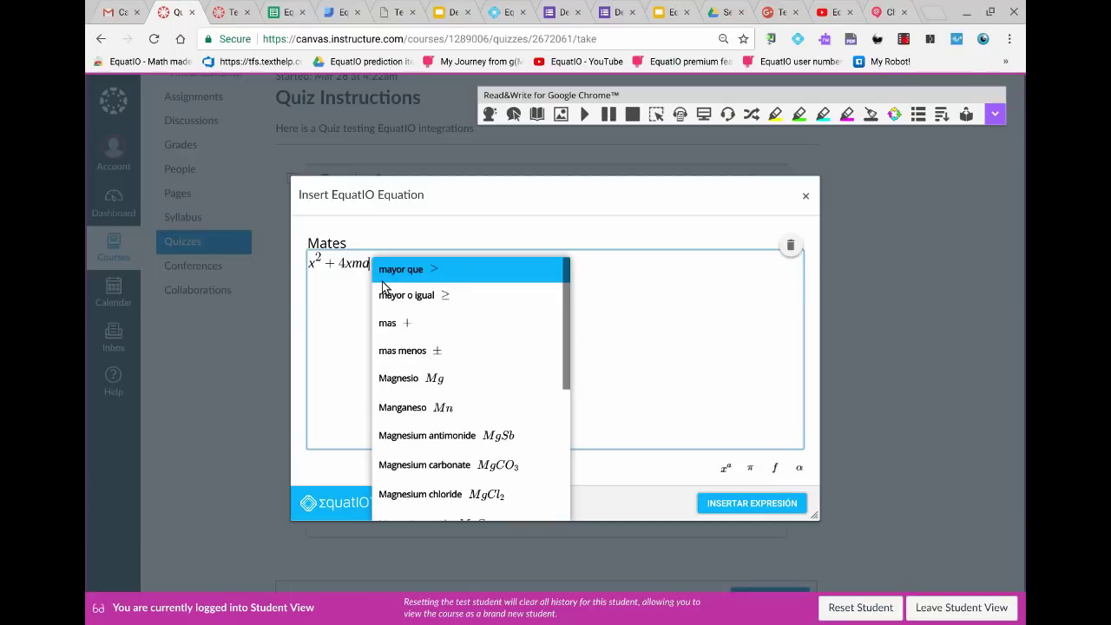
key(Down)
key(Down)
key(Return)
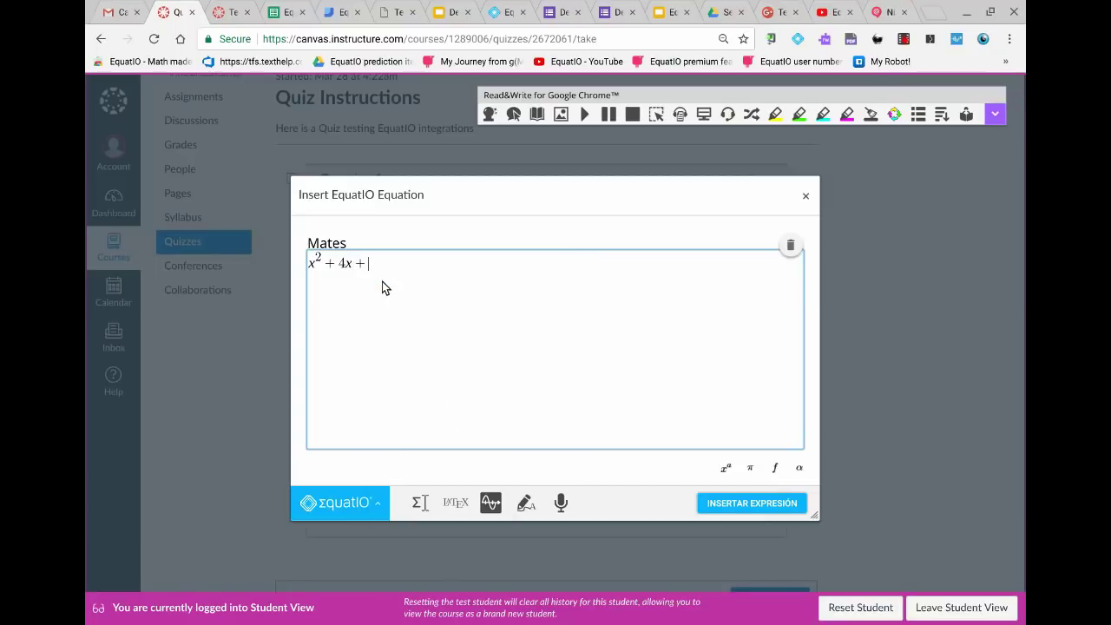
text(4ig)
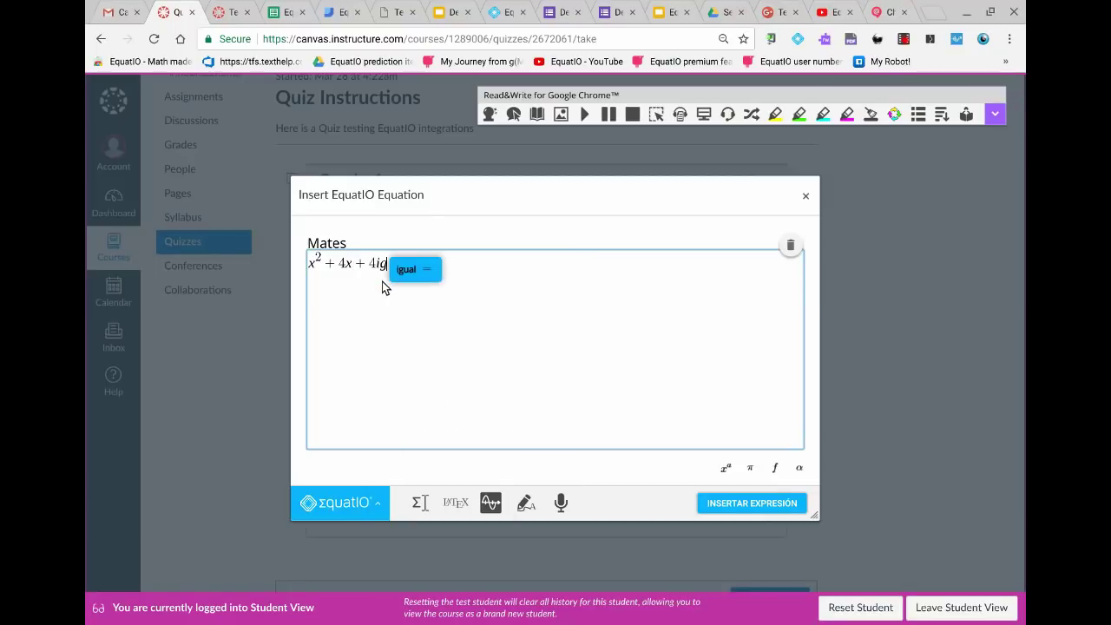
key(Return)
text(0)
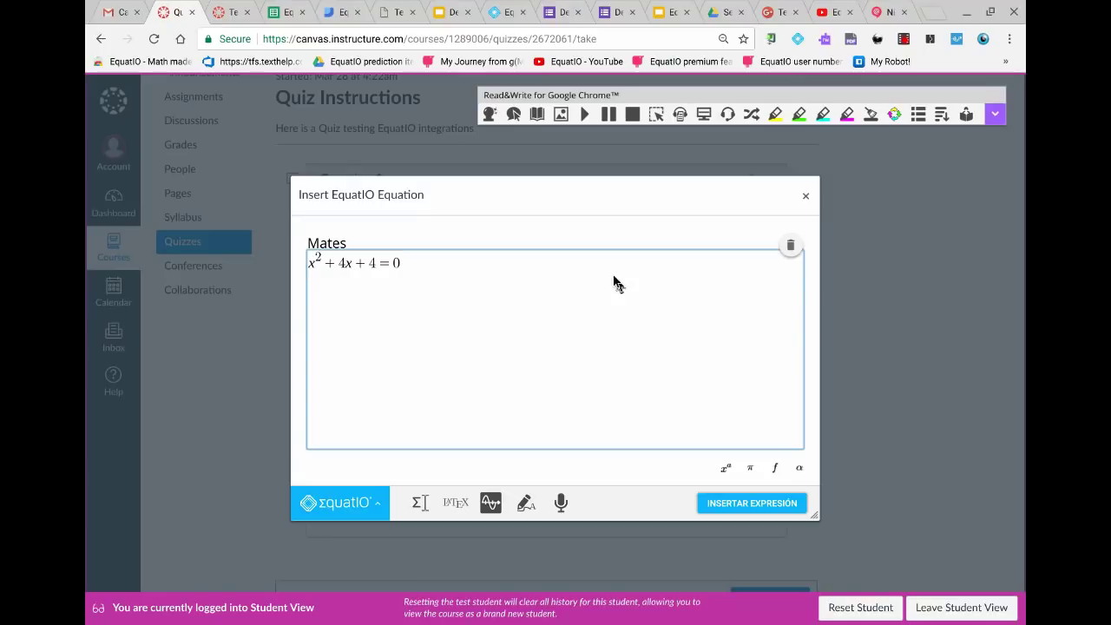
click(790, 248)
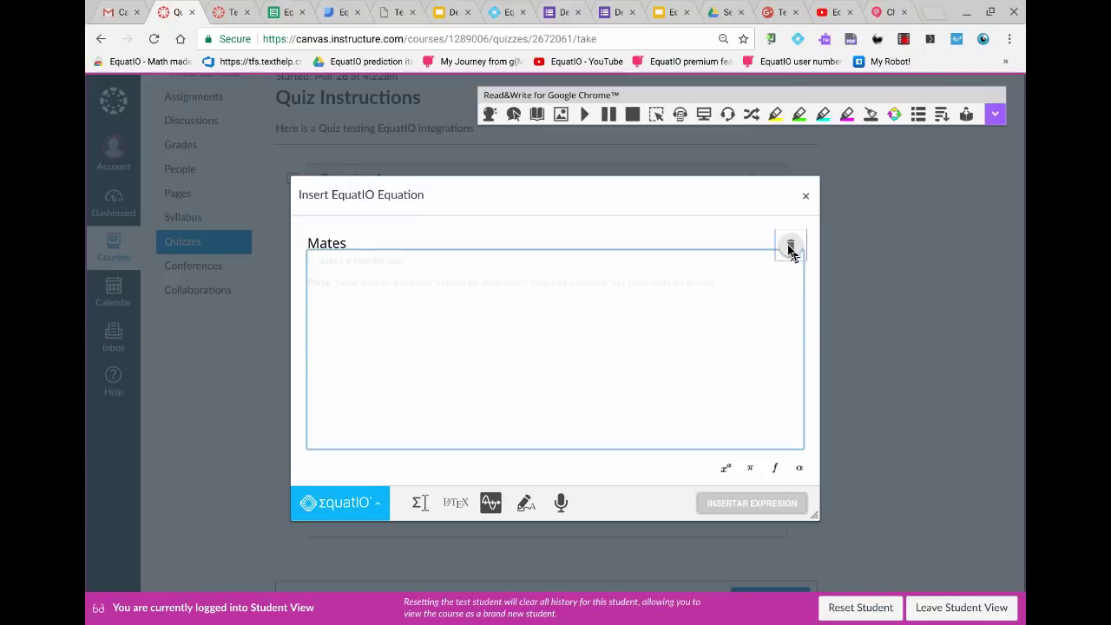
Dictate the quadratic equation x² + 4x + 4 = 0 in Spanish with EquatIO's speech input.
click(561, 508)
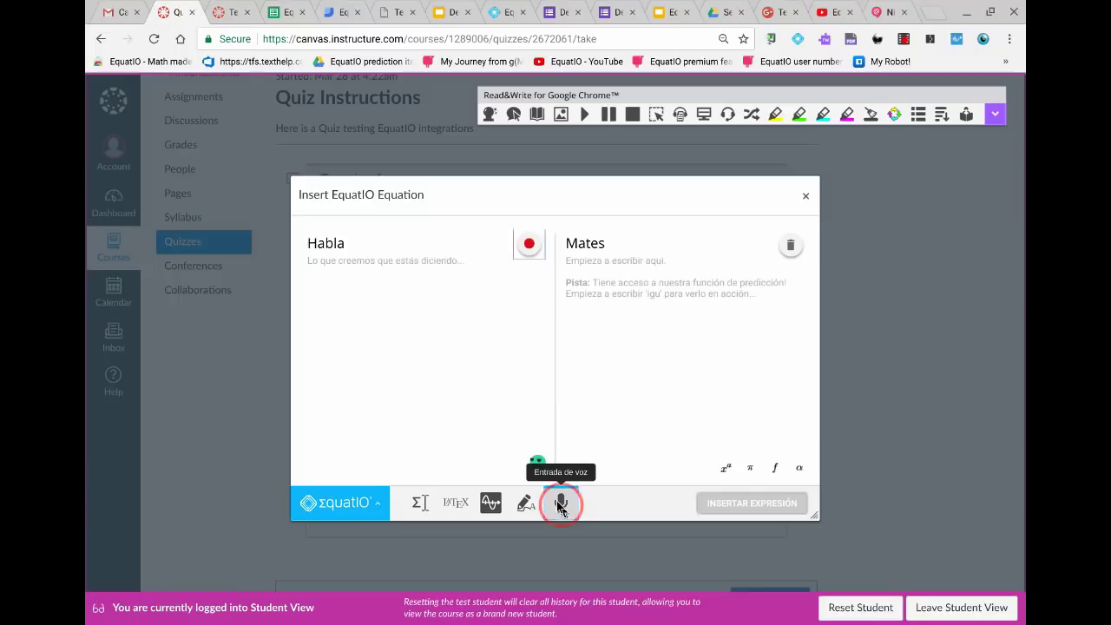
click(529, 242)
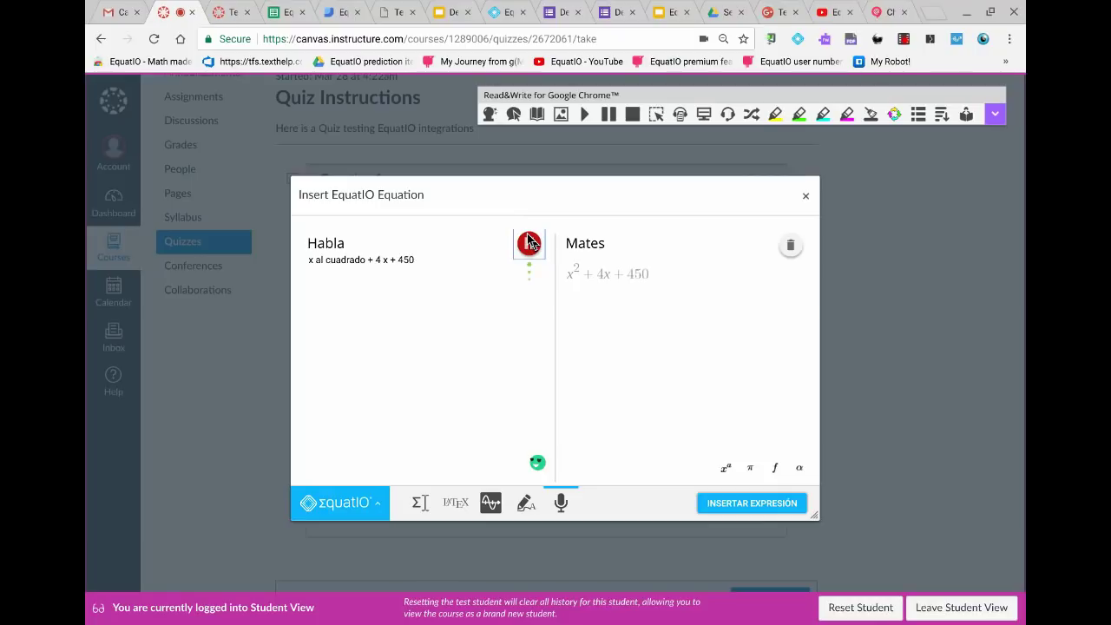
click(530, 242)
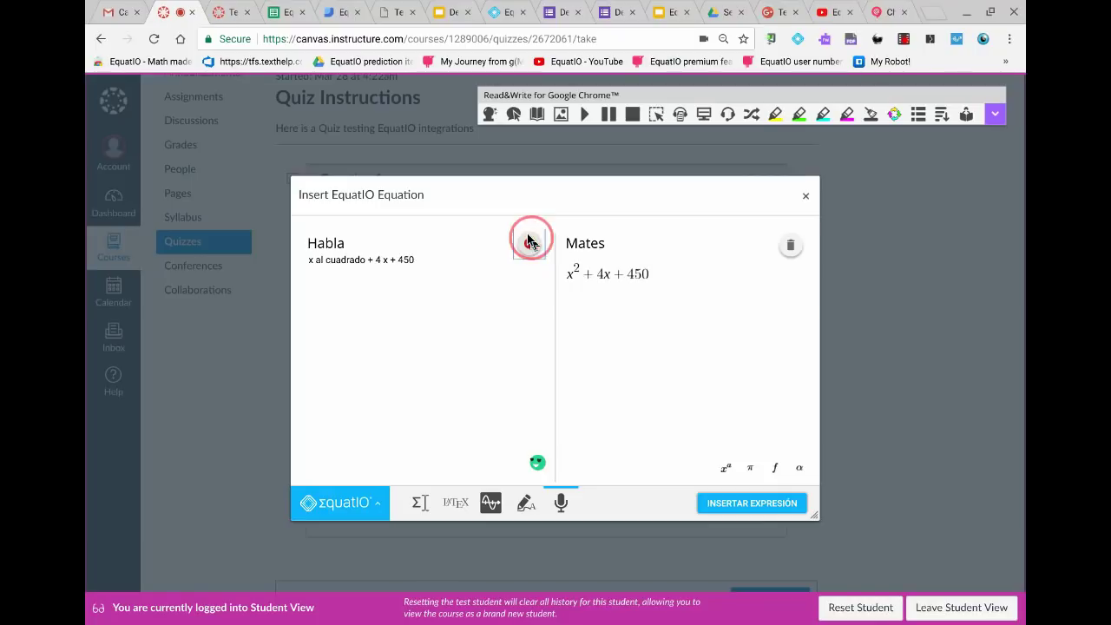
Correct the end of the dictated expression to 4 = 0 using the Spanish prediction "igual", and insert the math into the answer.
click(641, 276)
key(BackSpace)
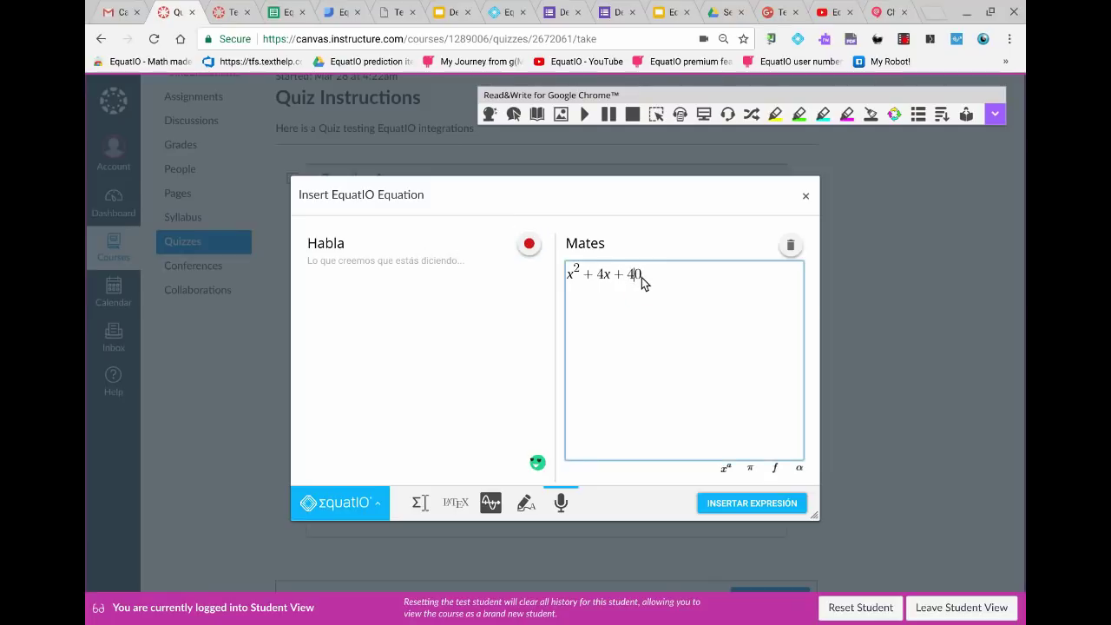
text(ig)
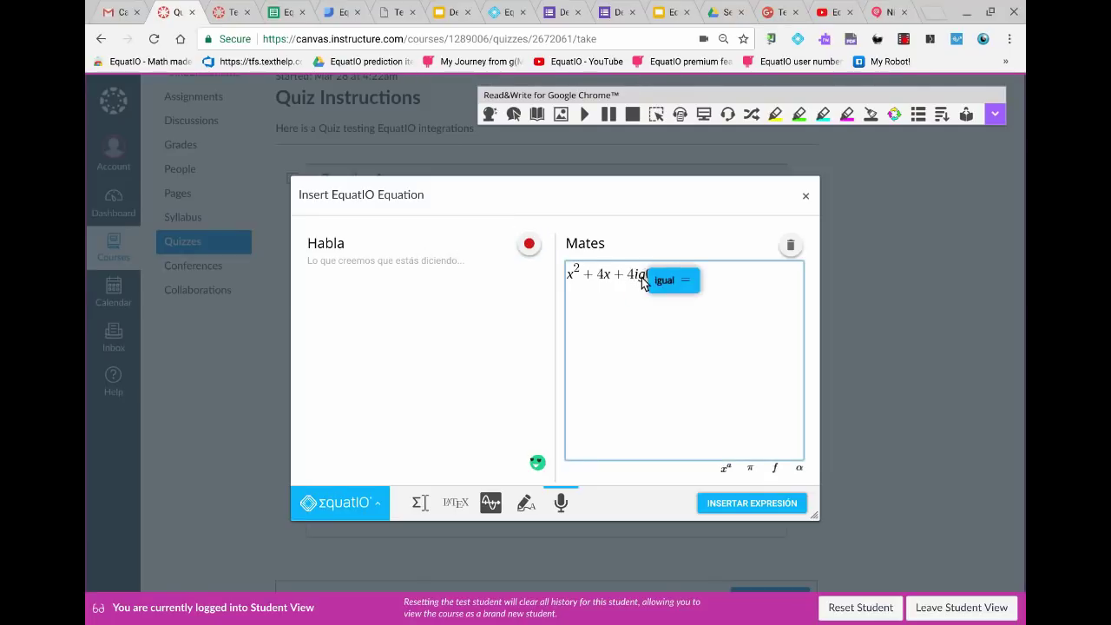
key(Return)
click(754, 508)
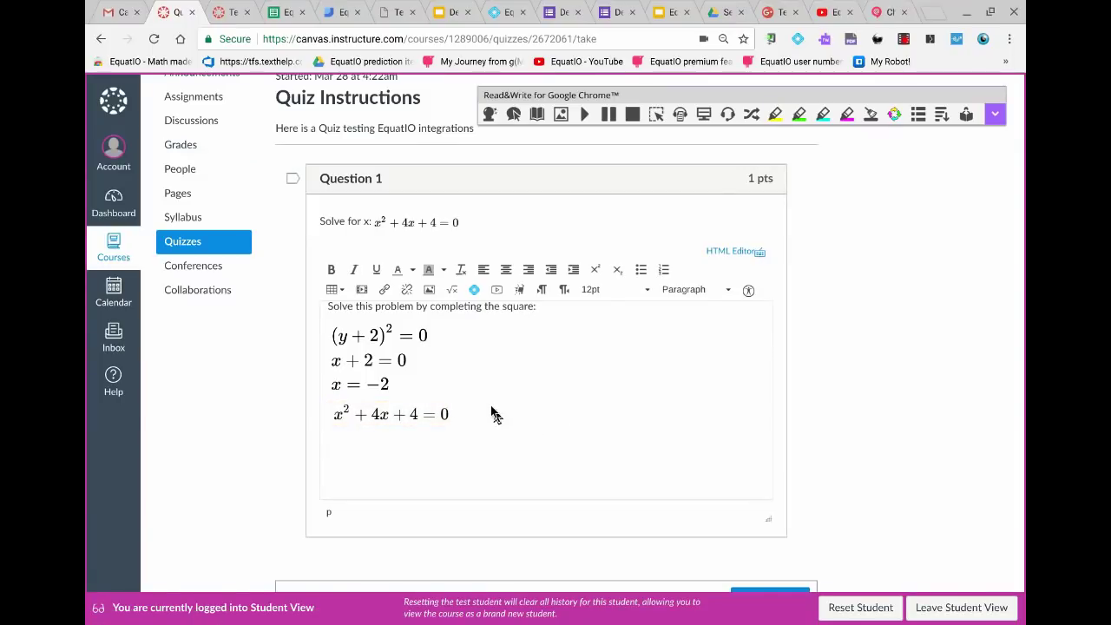
Submit the completed quiz and leave Student View.
scroll(491, 414, down, 1)
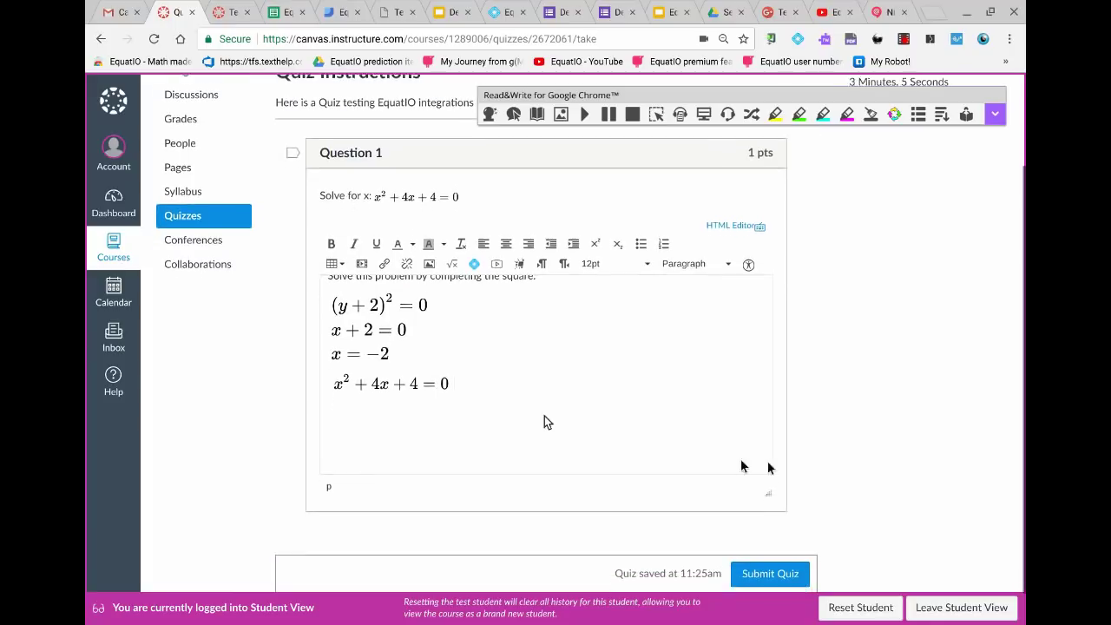
click(768, 566)
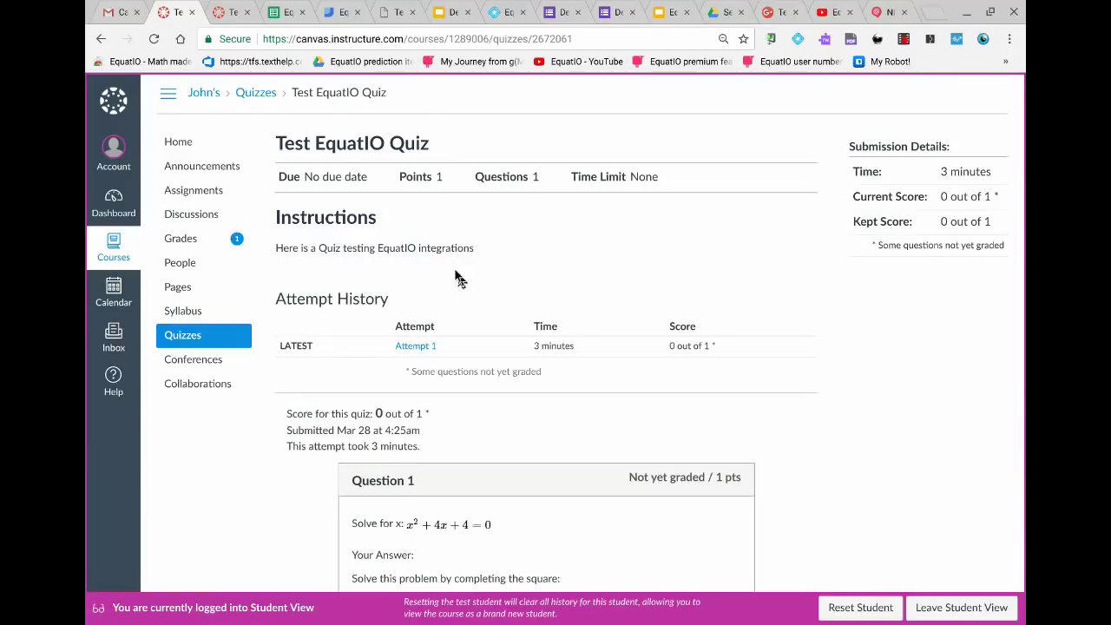
click(936, 606)
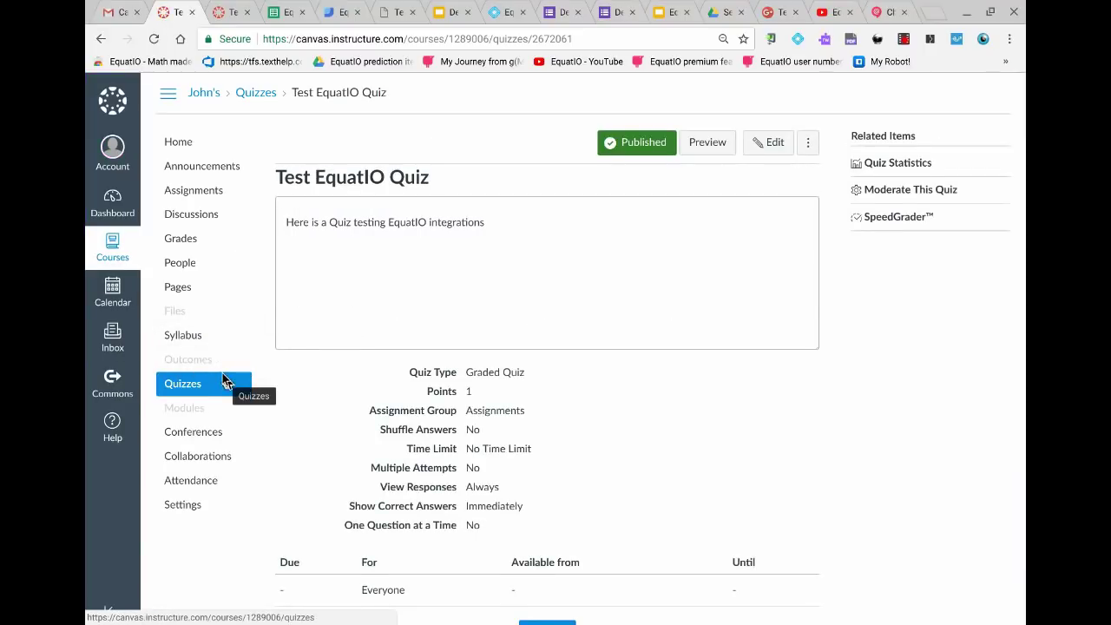
Open the Test EquatIO Quiz submissions in SpeedGrader.
scroll(222, 373, down, 1)
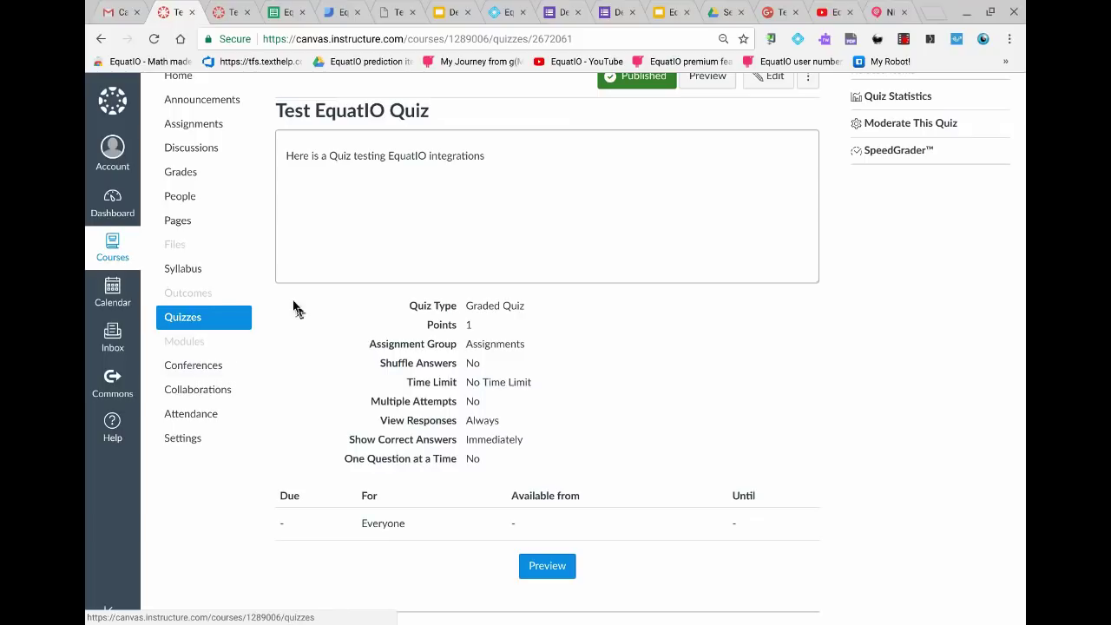
scroll(816, 200, up, 1)
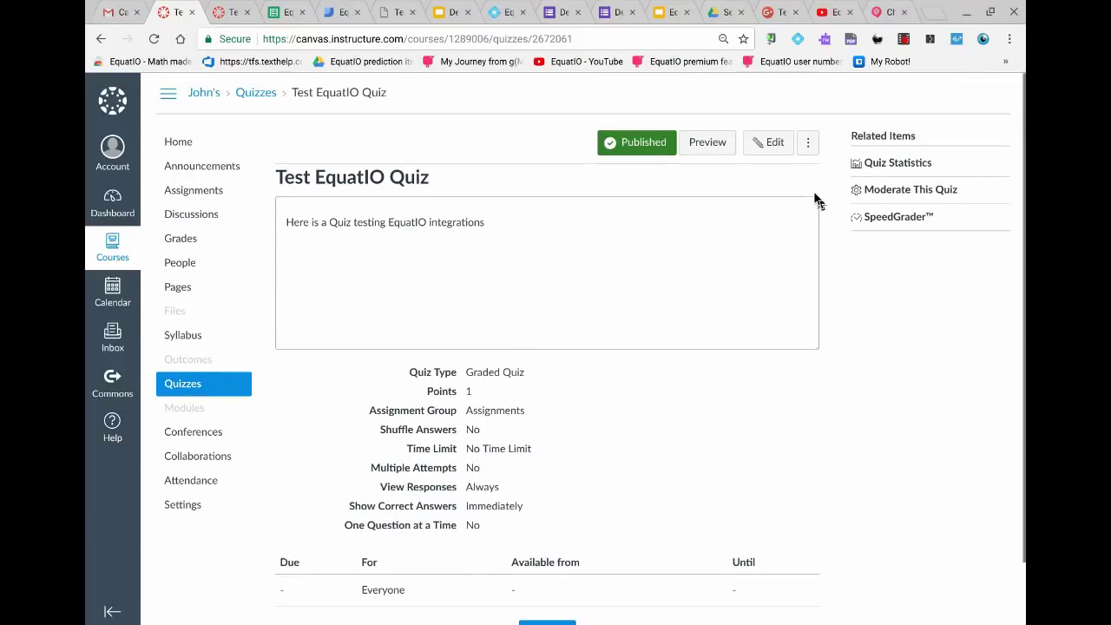
click(908, 218)
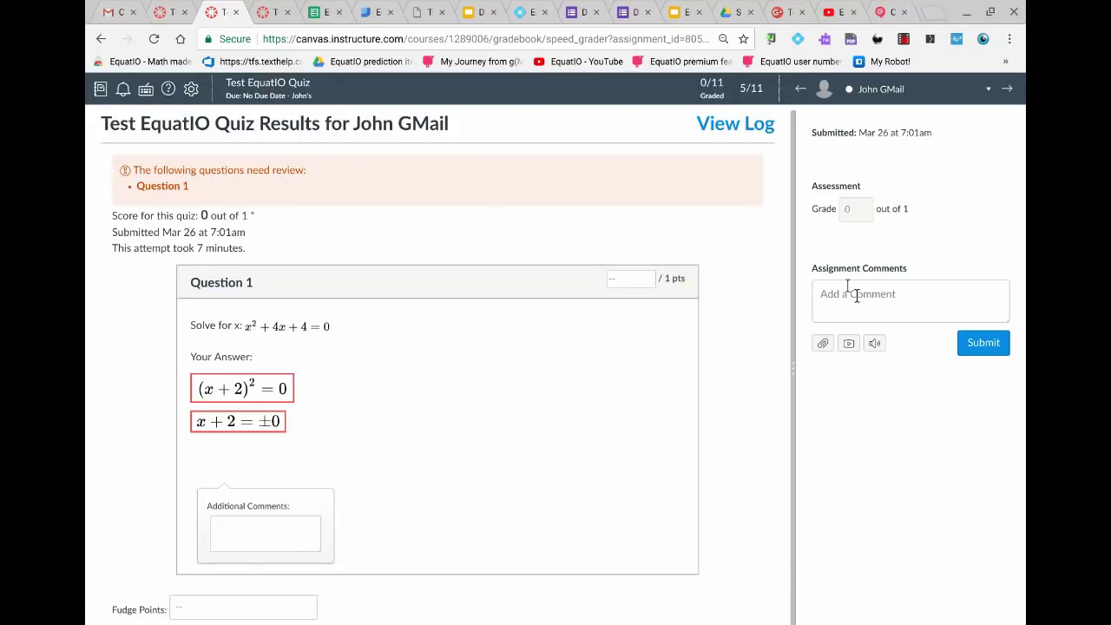
Switch to Test Student's quiz submission from the student list and review the equations in the Question 1 answer.
click(1007, 89)
click(977, 91)
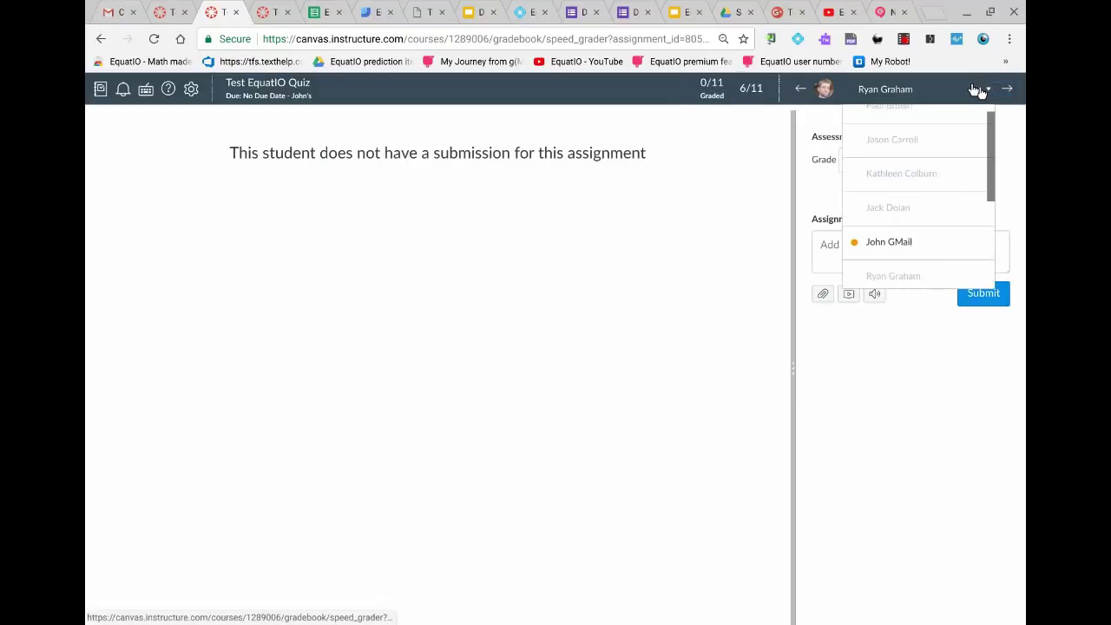
scroll(967, 191, down, 3)
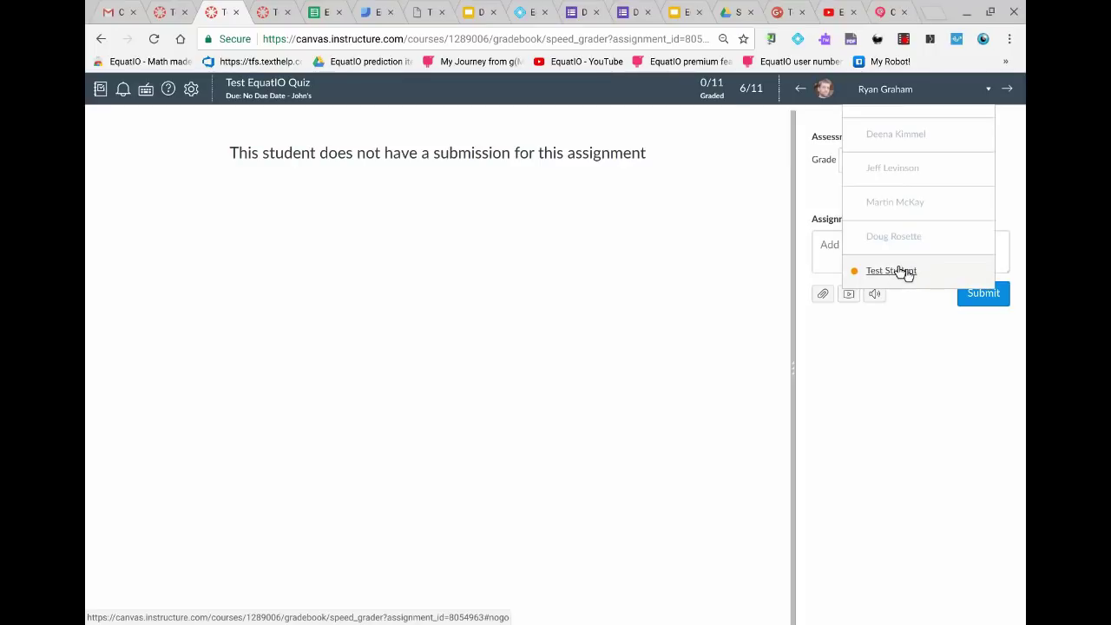
click(890, 271)
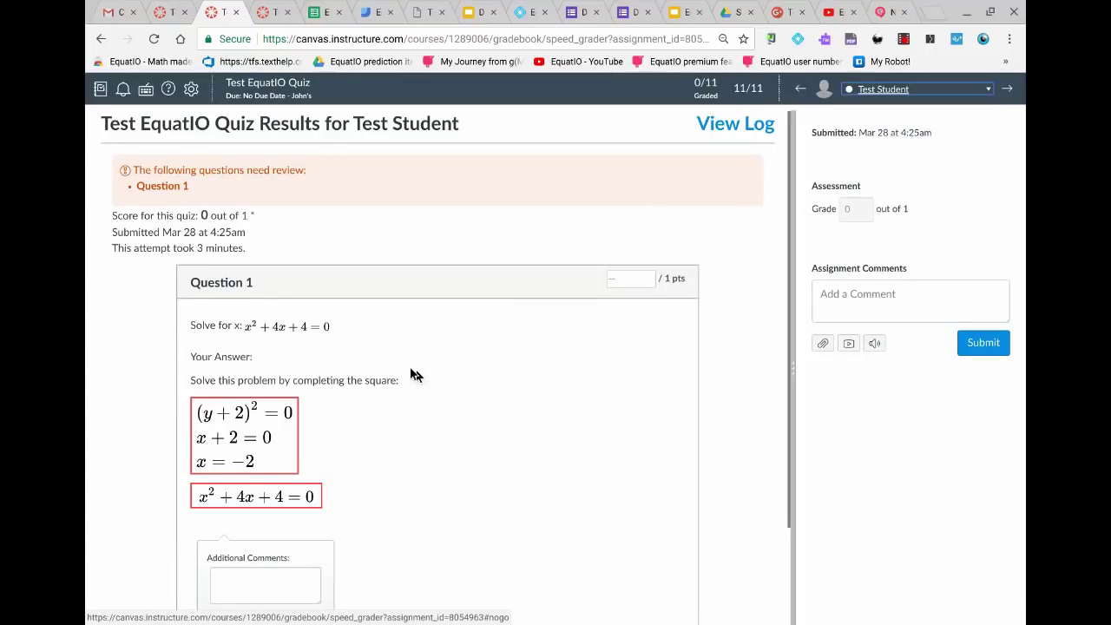
scroll(413, 374, down, 1)
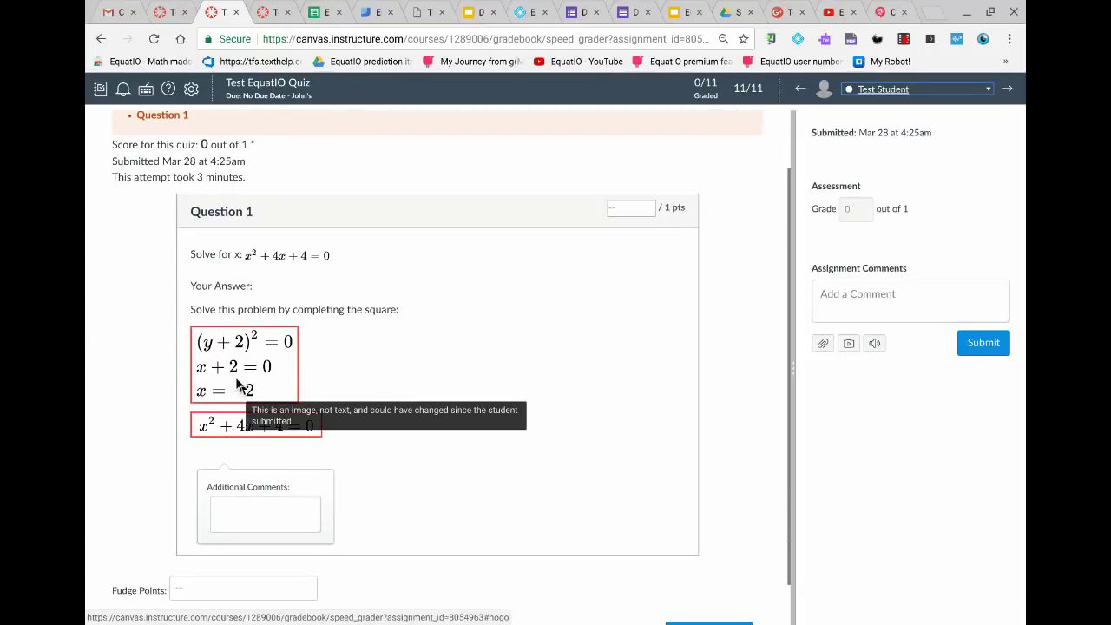
Start an assignment comment on Test Student's submission.
click(845, 300)
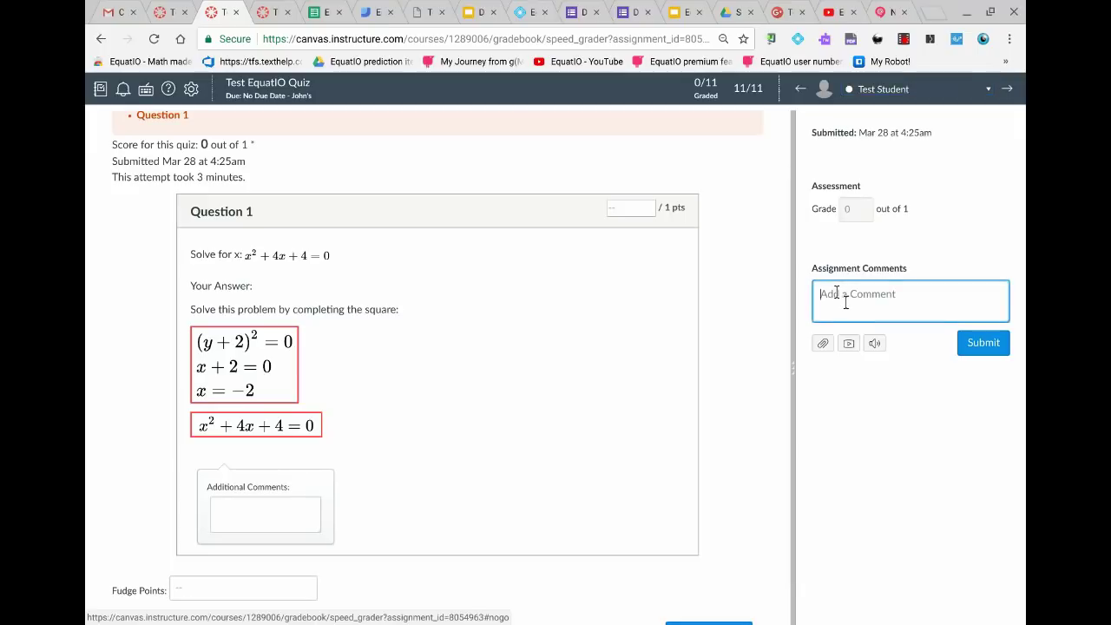